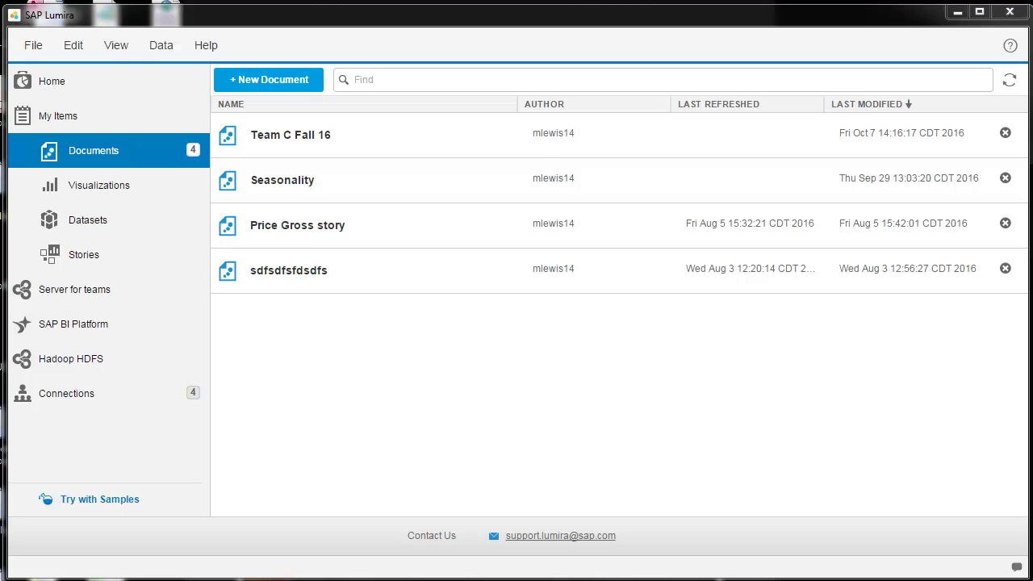
# View the SAP Lumira version information from the Help menu, then close it
pyautogui.click(208, 47)
pyautogui.click(242, 214)
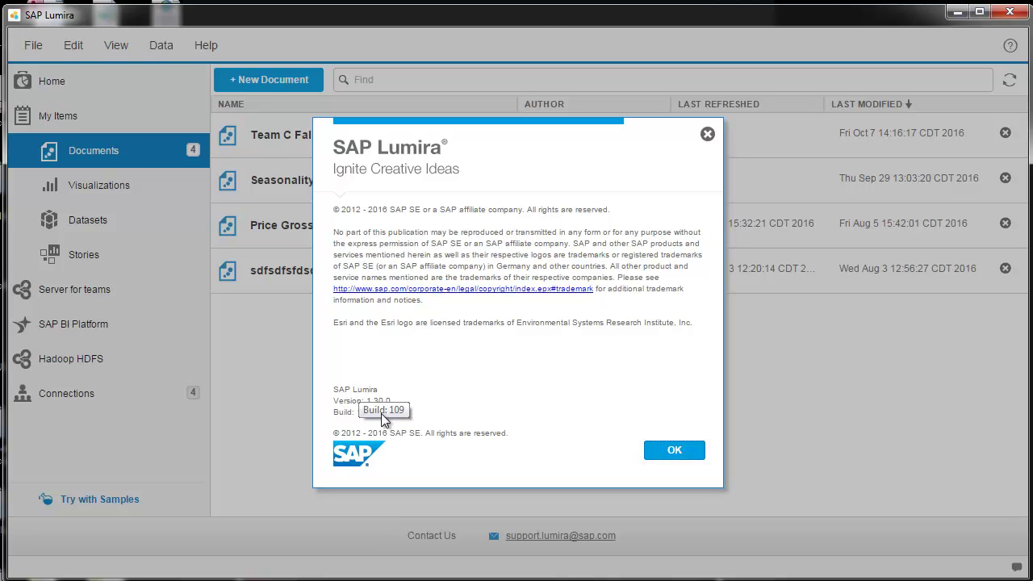
pyautogui.click(678, 454)
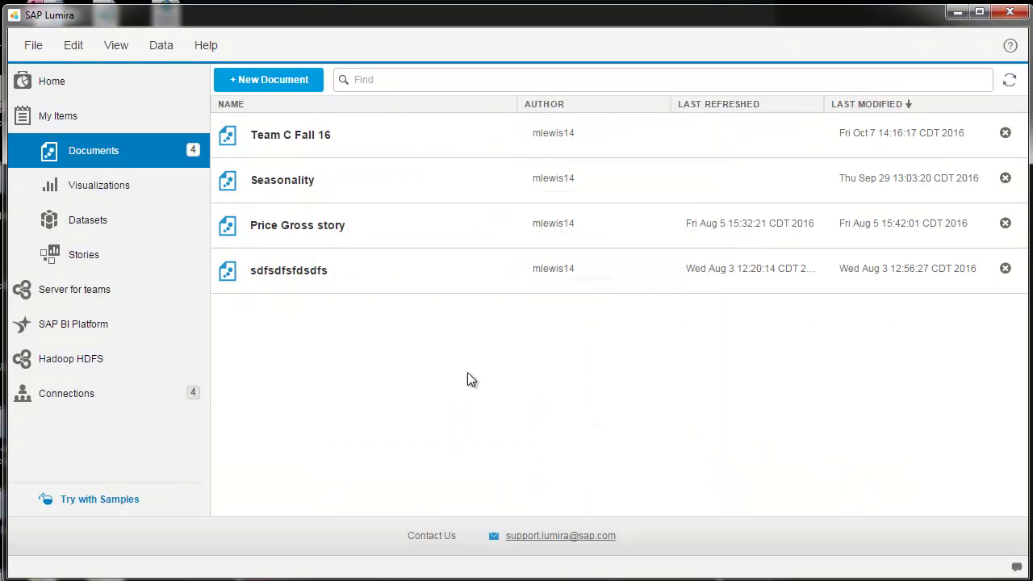
# Start a new document with a dataset downloaded from SAP HANA
pyautogui.click(38, 47)
pyautogui.click(40, 95)
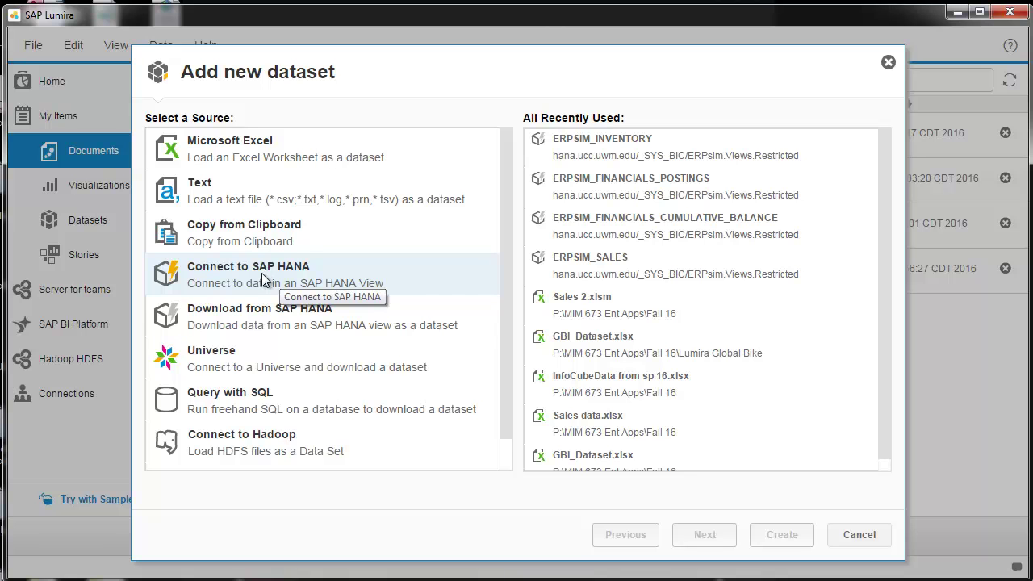
pyautogui.click(245, 316)
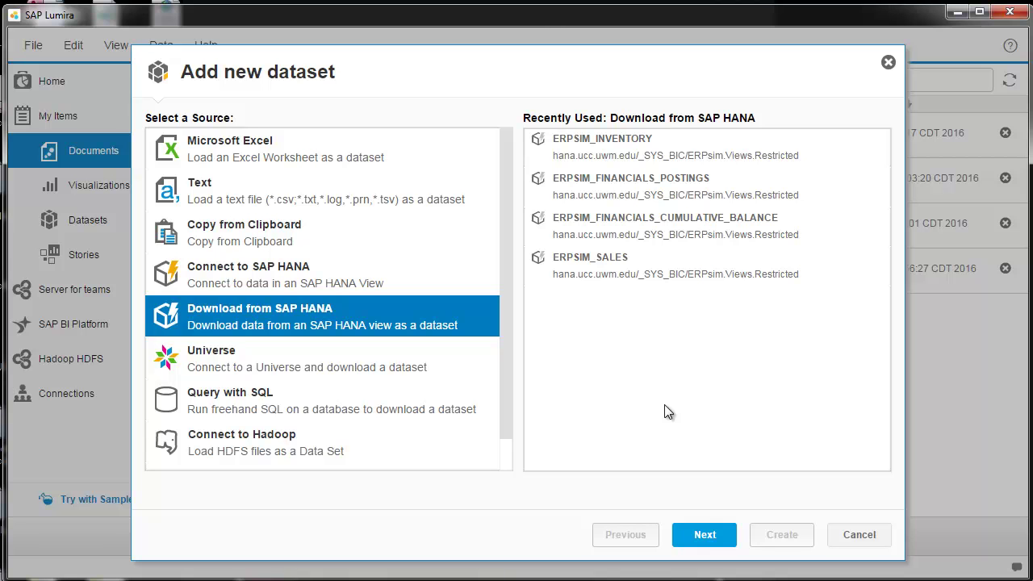
# Connect directly to HANA server hana.ucc.uwm.edu using its saved login
pyautogui.click(701, 538)
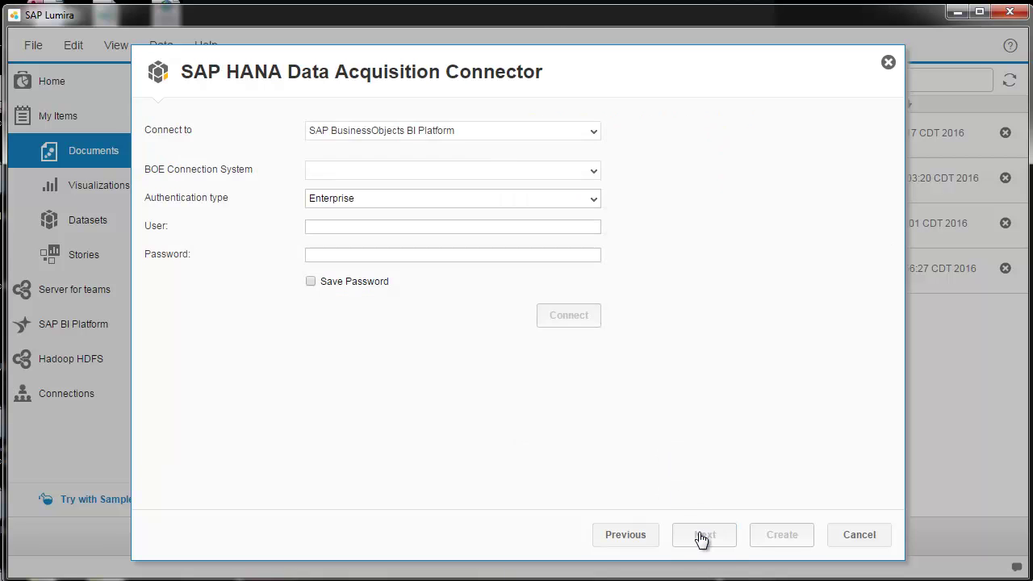
pyautogui.click(595, 133)
pyautogui.click(421, 175)
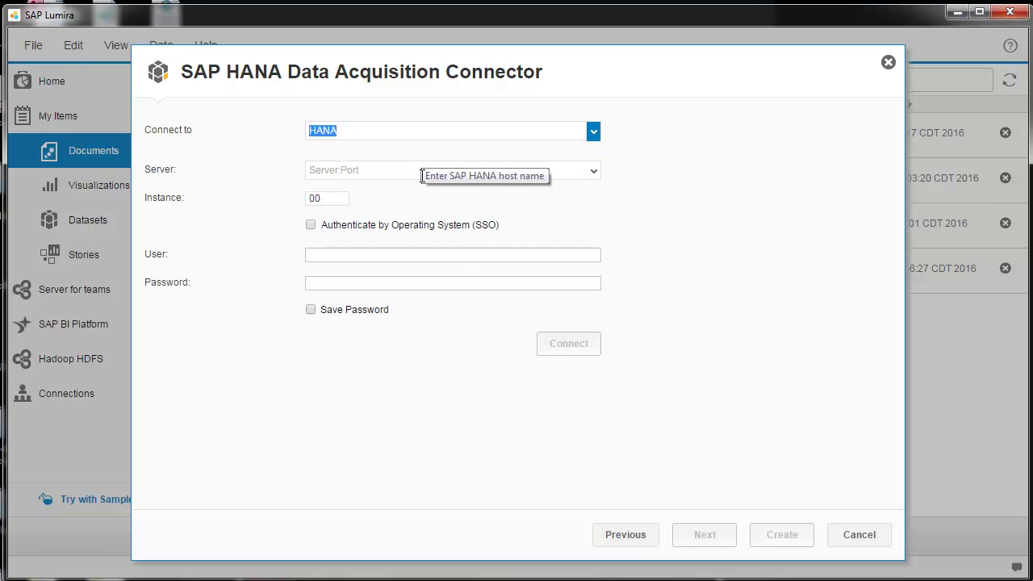
pyautogui.click(594, 171)
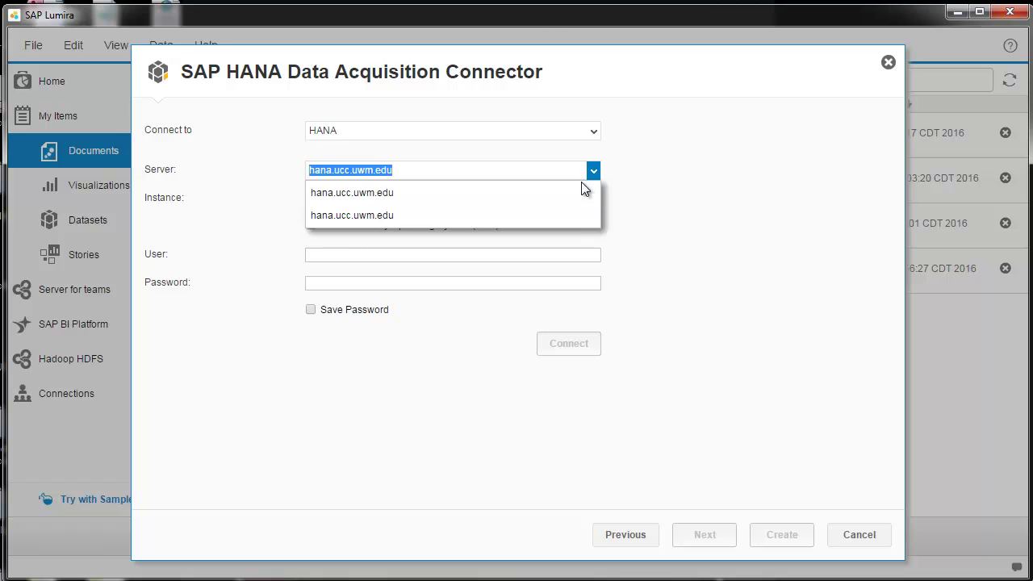
pyautogui.click(573, 190)
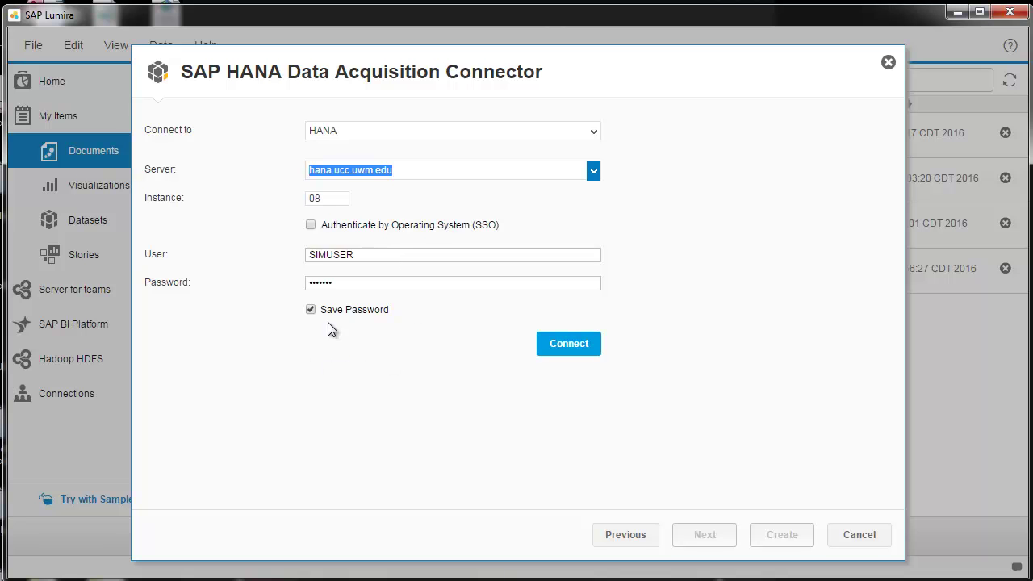
pyautogui.click(558, 353)
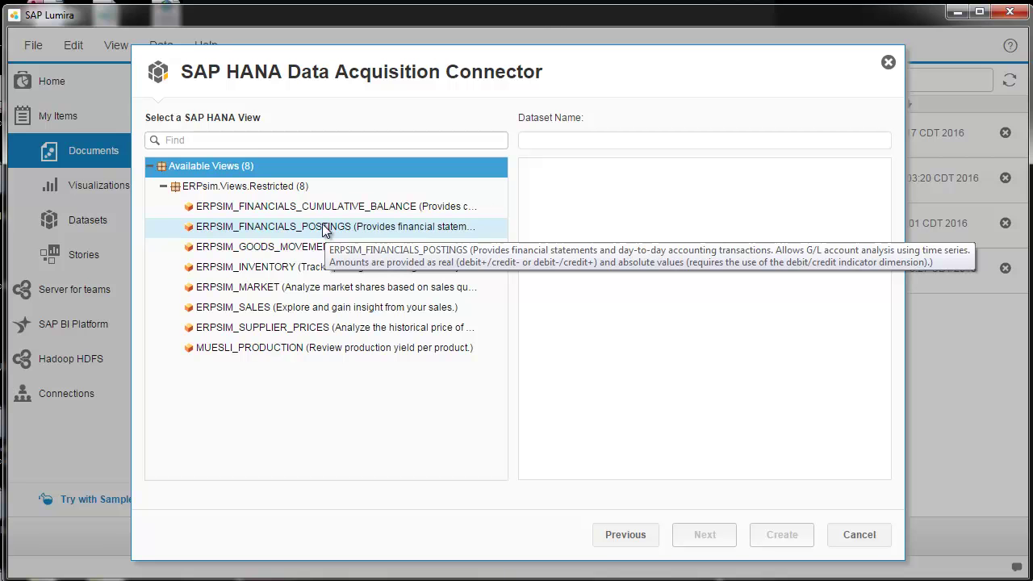
# Select the ERPSIM_INVENTORY view and continue to its variables
pyautogui.click(623, 536)
pyautogui.click(693, 539)
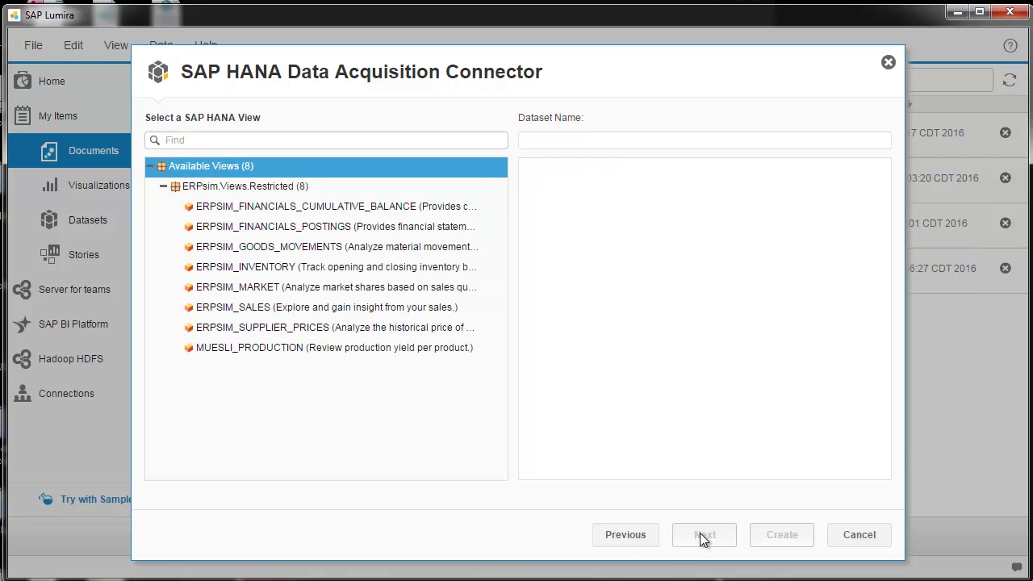
pyautogui.click(261, 273)
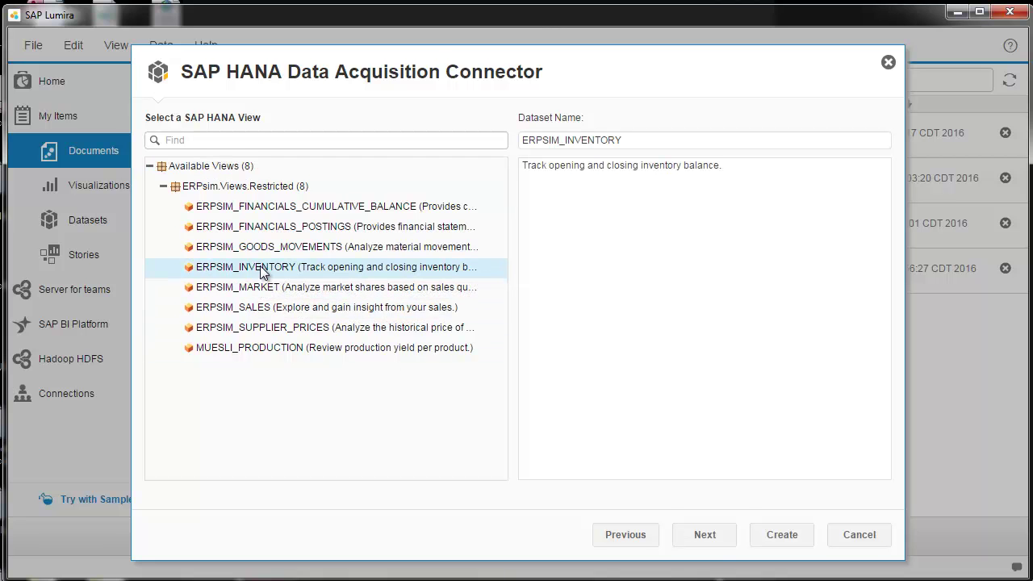
pyautogui.click(707, 534)
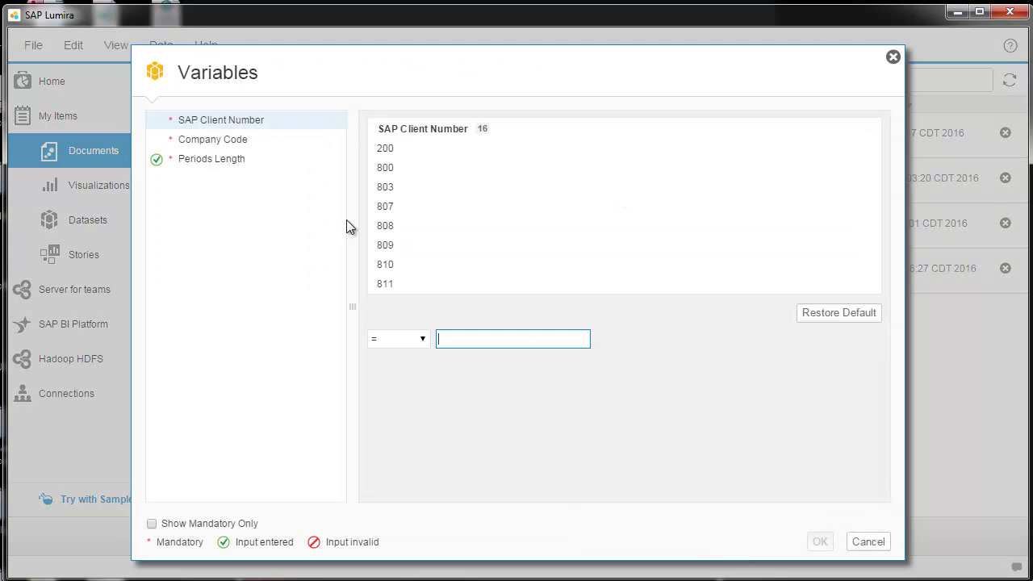
# Set SAP client number 822 and company code DD, and confirm the variables
pyautogui.scroll(-3, 433, 192)
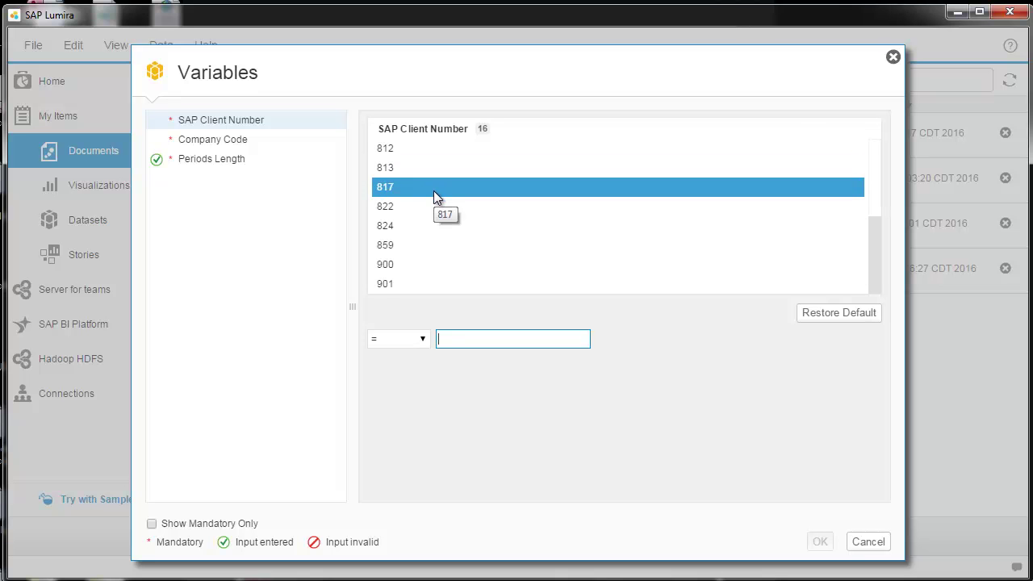
pyautogui.click(396, 206)
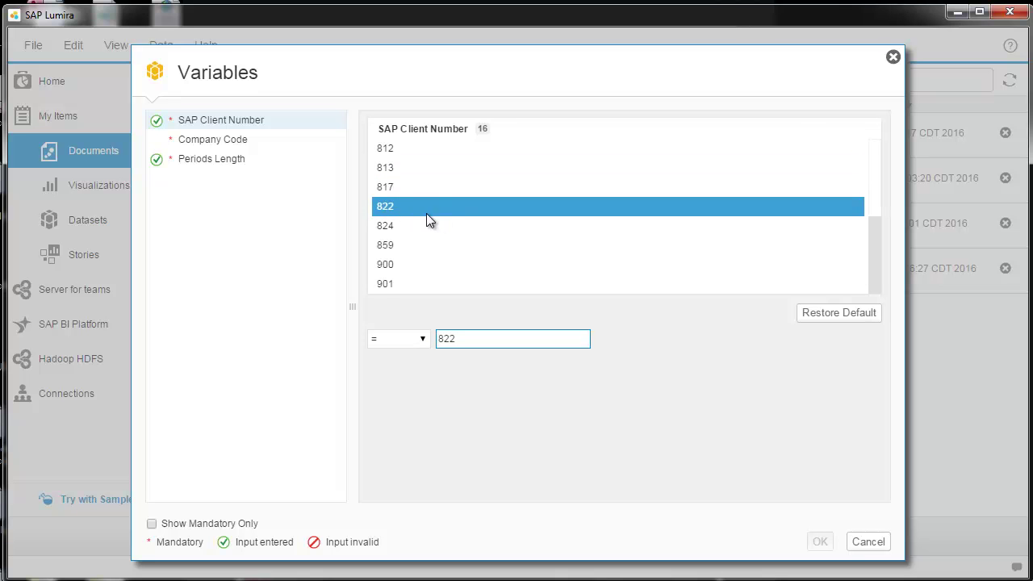
pyautogui.click(213, 138)
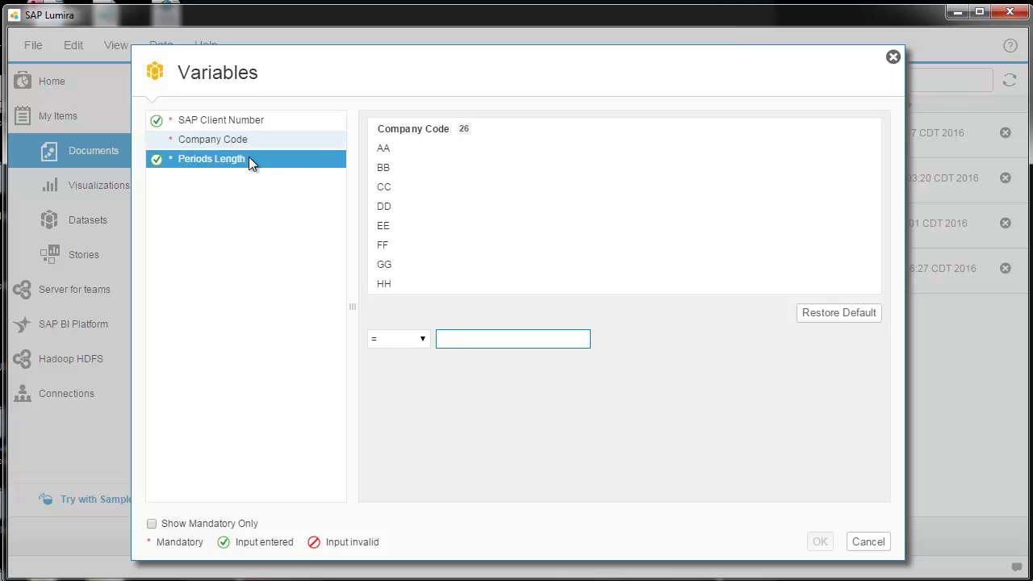
pyautogui.click(387, 208)
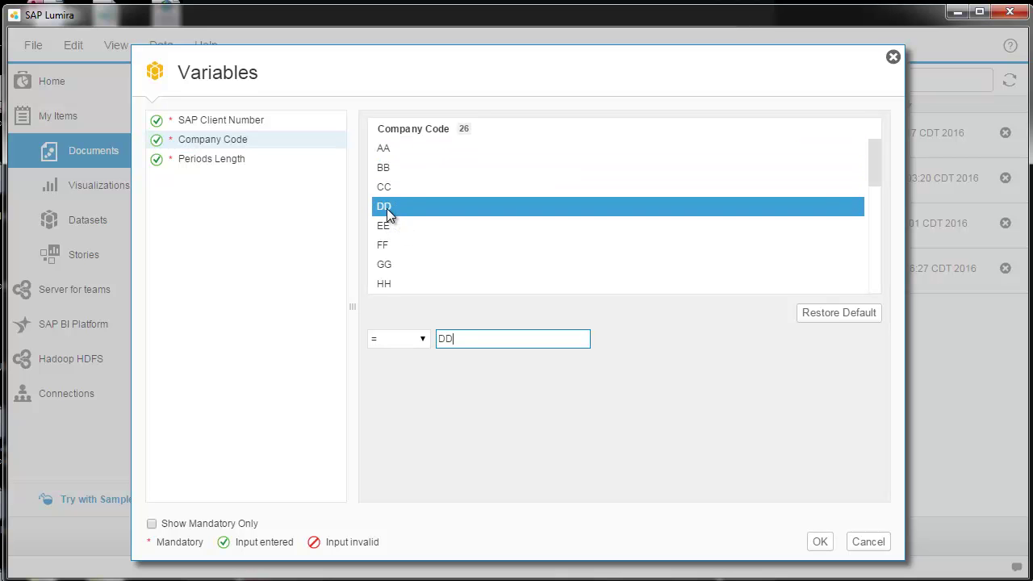
pyautogui.click(819, 541)
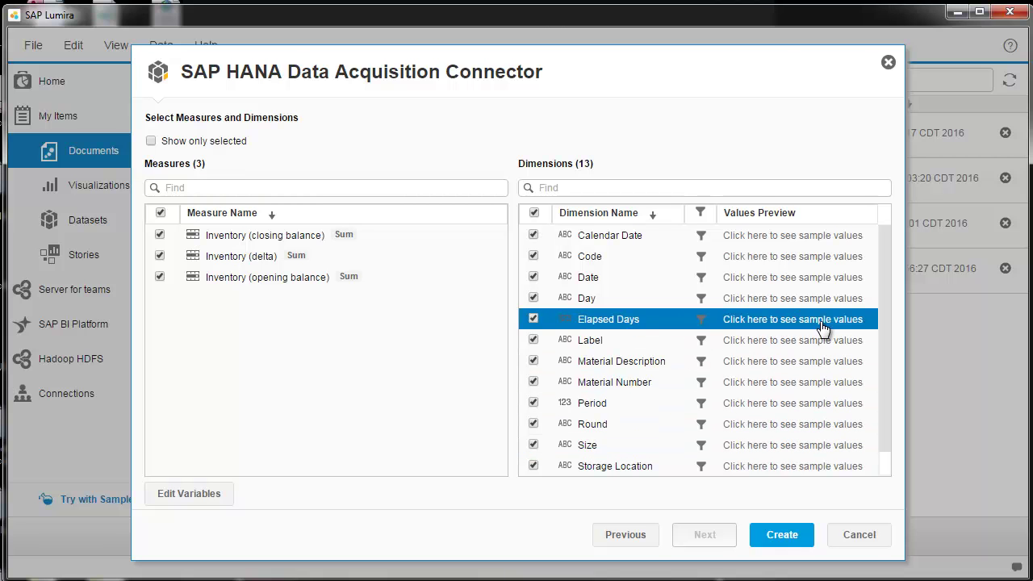
# Create the ERPSIM_INVENTORY dataset, make the first chart a line chart, and add a heat map chart
pyautogui.click(785, 538)
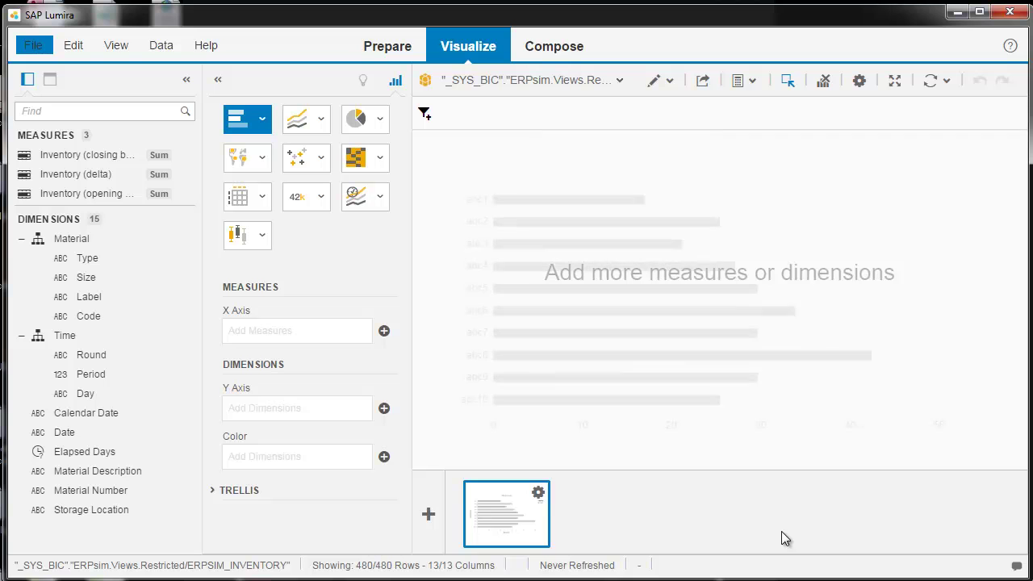
pyautogui.click(299, 120)
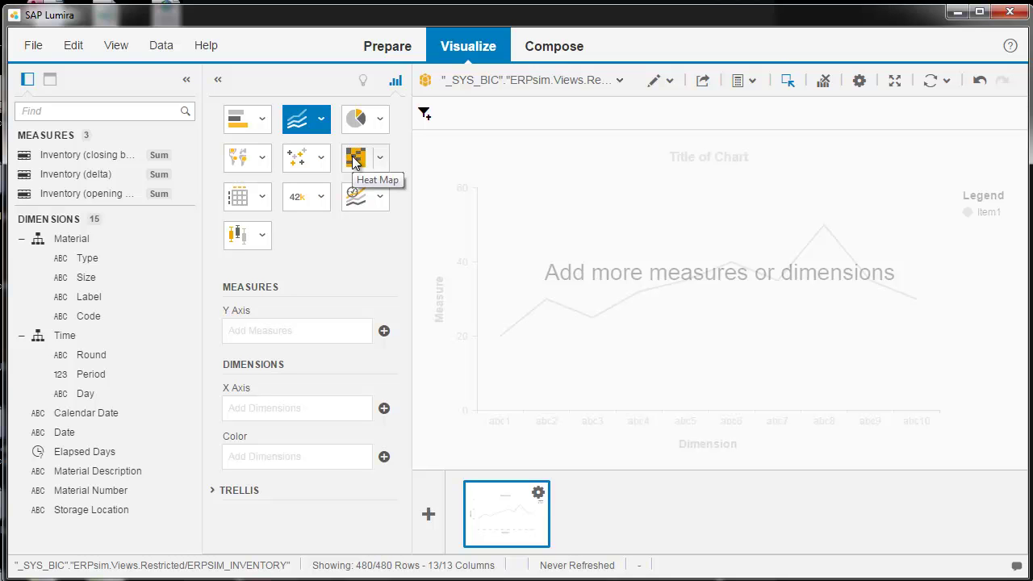
pyautogui.click(429, 513)
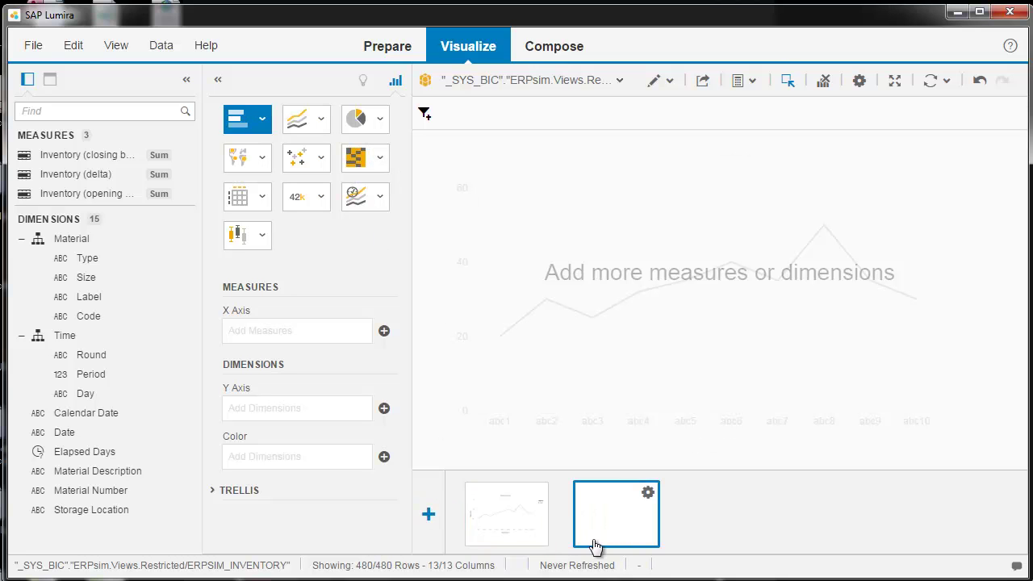
pyautogui.click(355, 162)
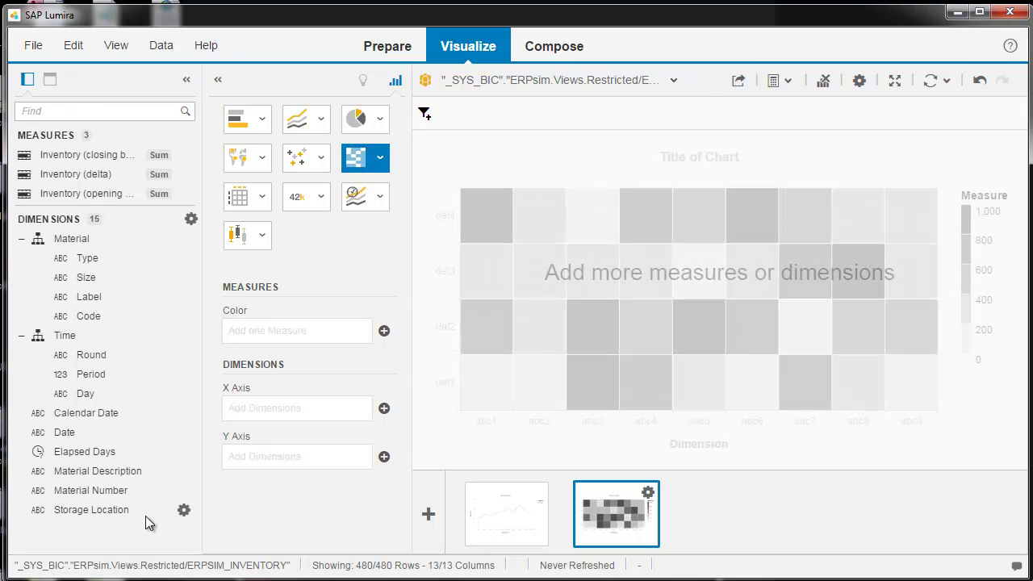
# Build the heat map with Storage Location on X, Material Description on Y, coloured by Inventory (opening balance)
pyautogui.moveTo(105, 513); pyautogui.dragTo(326, 406)
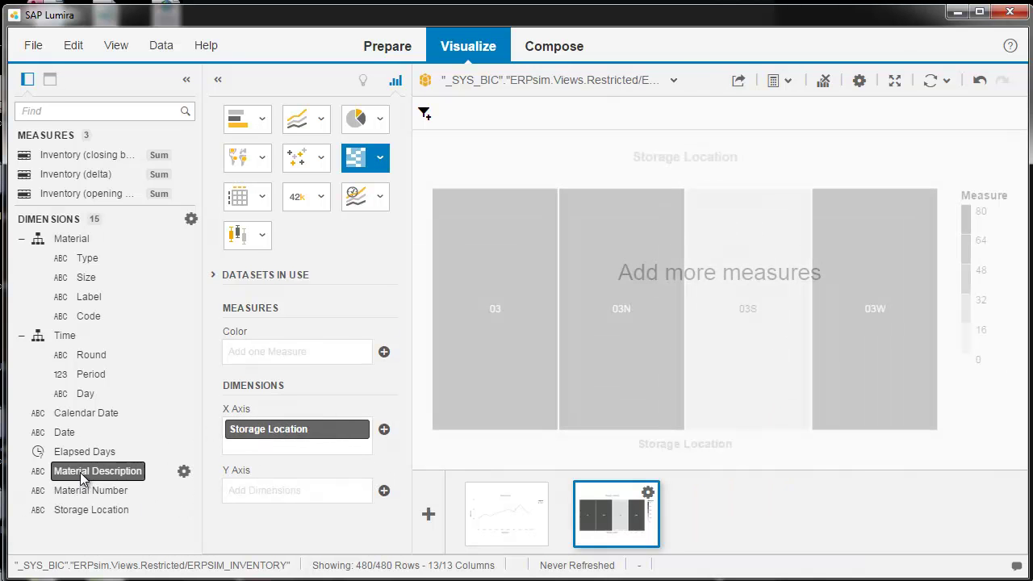
pyautogui.moveTo(66, 472); pyautogui.dragTo(267, 491)
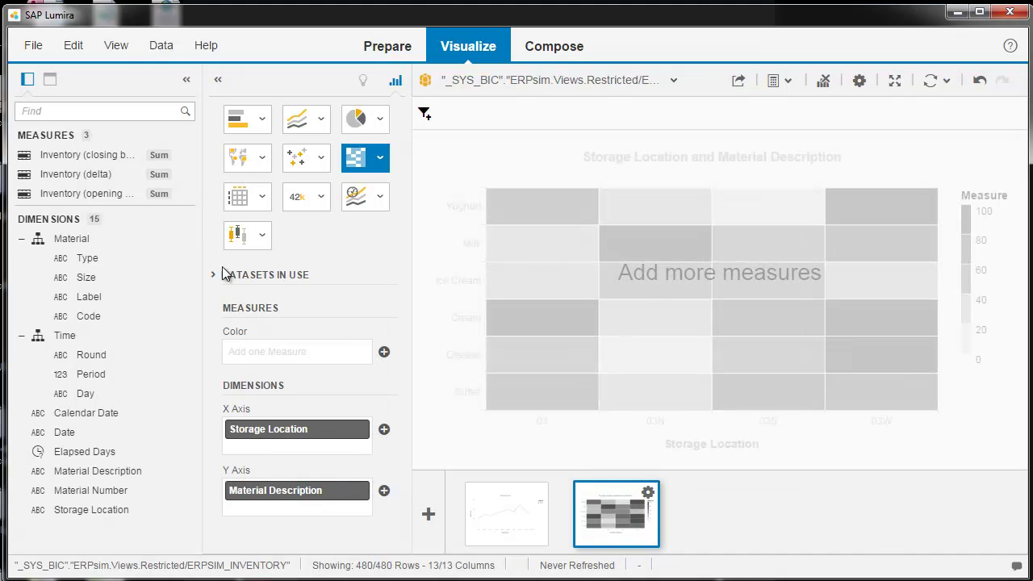
pyautogui.moveTo(100, 197); pyautogui.dragTo(285, 361)
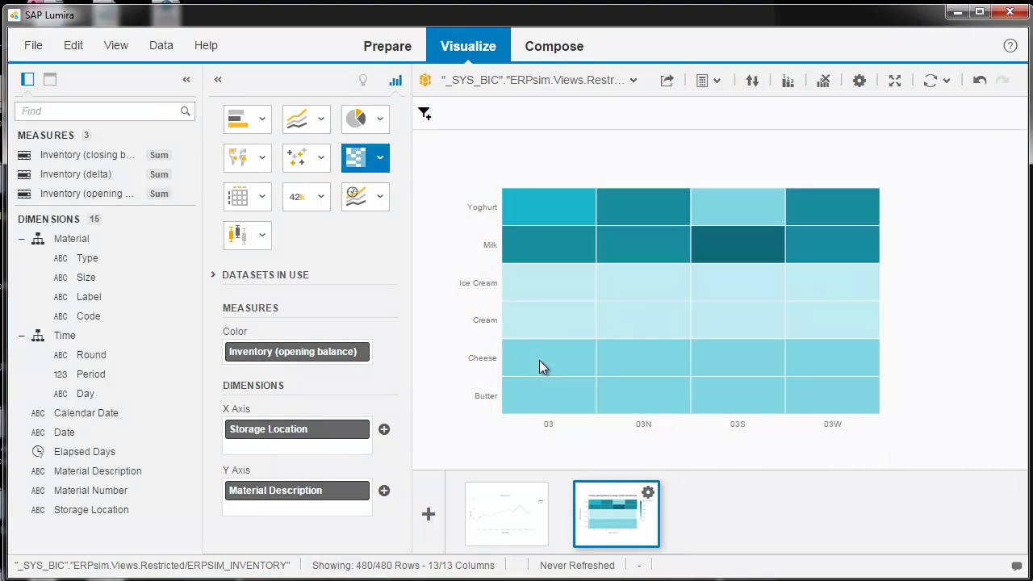
pyautogui.moveTo(540, 362)
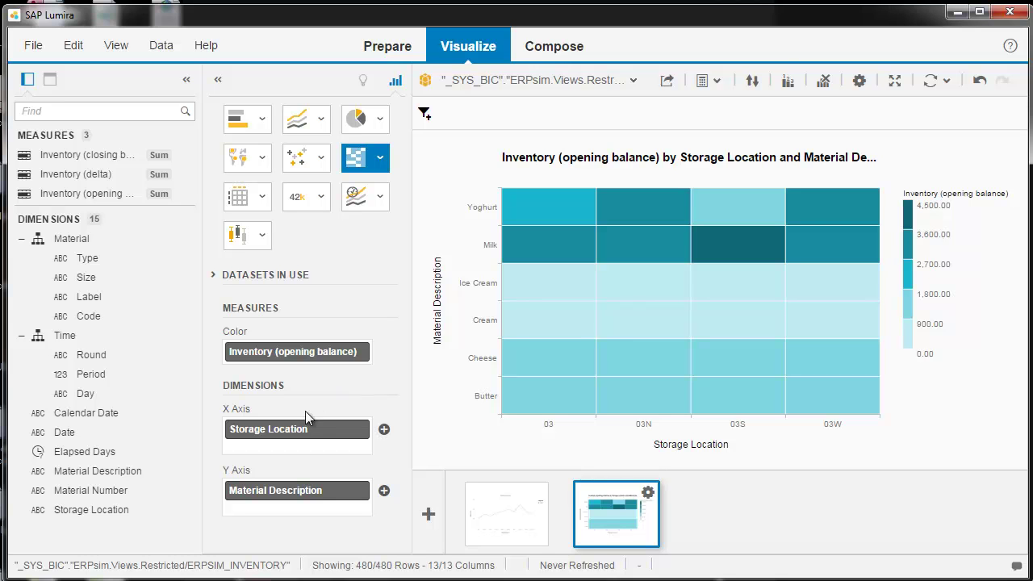
# Replace Storage Location with the Time hierarchy on the X axis, drilled to Day
pyautogui.moveTo(288, 429); pyautogui.dragTo(109, 475)
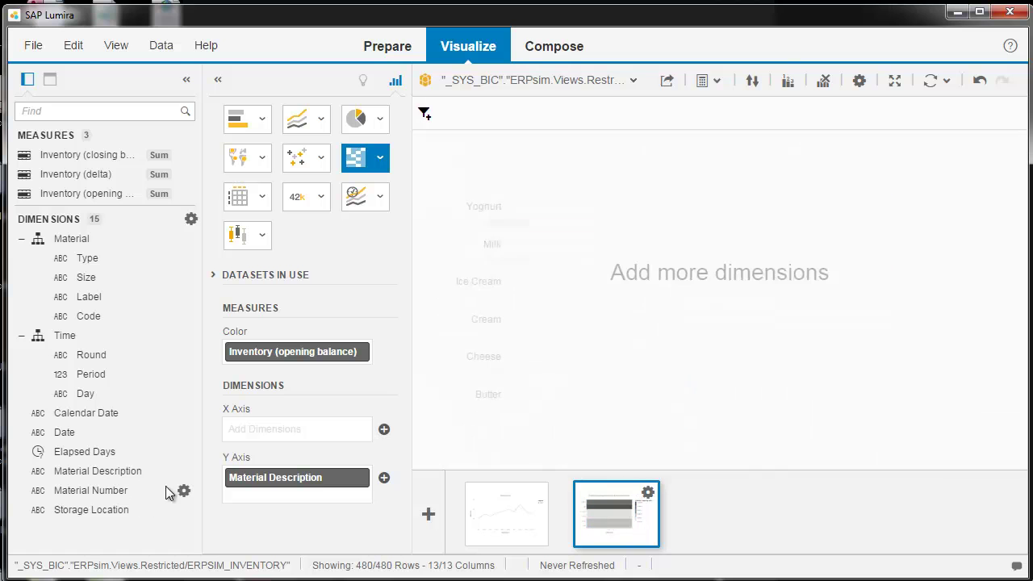
pyautogui.moveTo(65, 340); pyautogui.dragTo(254, 437)
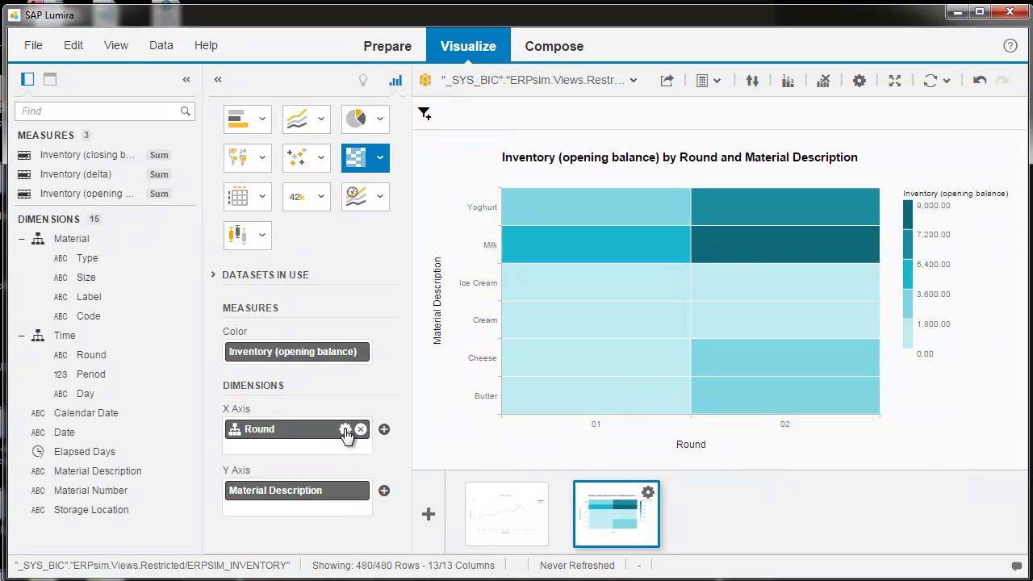
pyautogui.click(345, 430)
pyautogui.click(288, 501)
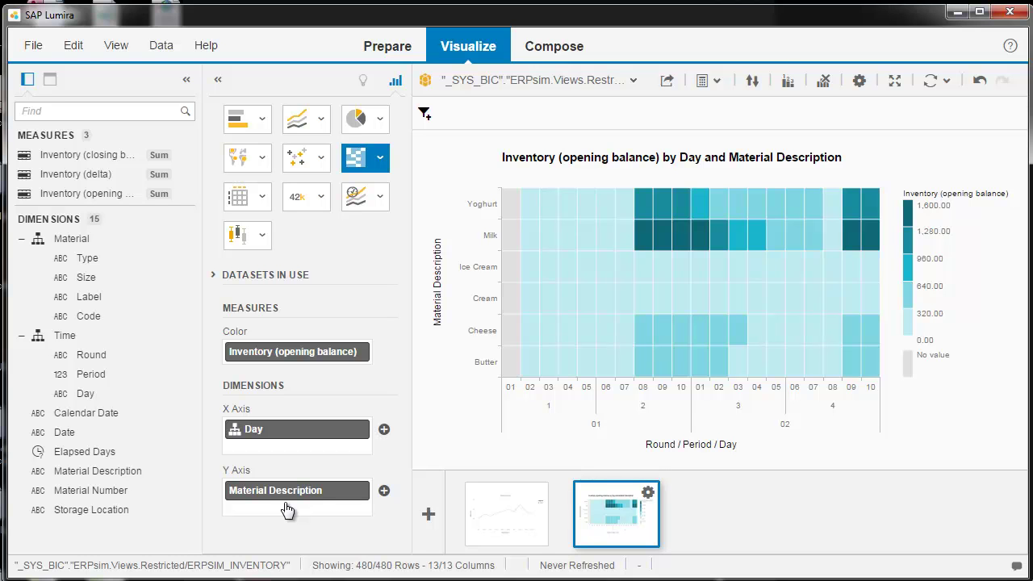
# Add a new line chart of Inventory (opening balance) over the Time hierarchy at Day level
pyautogui.click(428, 516)
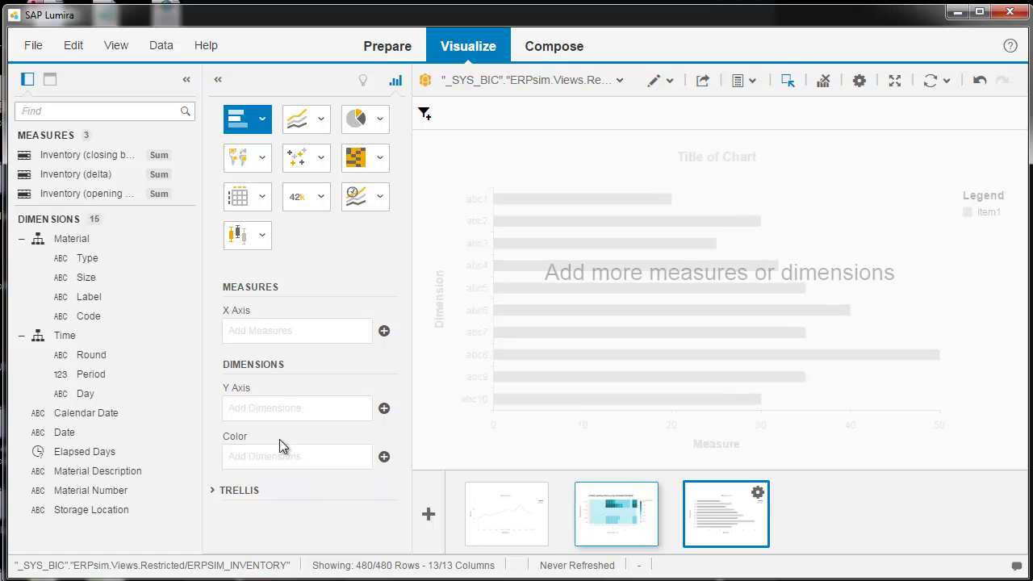
pyautogui.moveTo(58, 343); pyautogui.dragTo(293, 415)
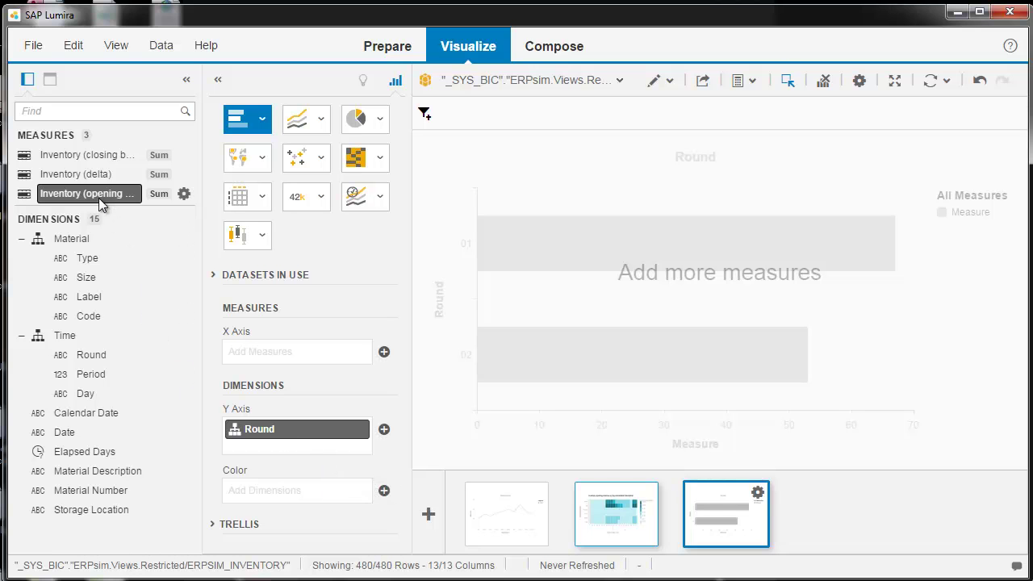
pyautogui.moveTo(114, 205); pyautogui.dragTo(306, 363)
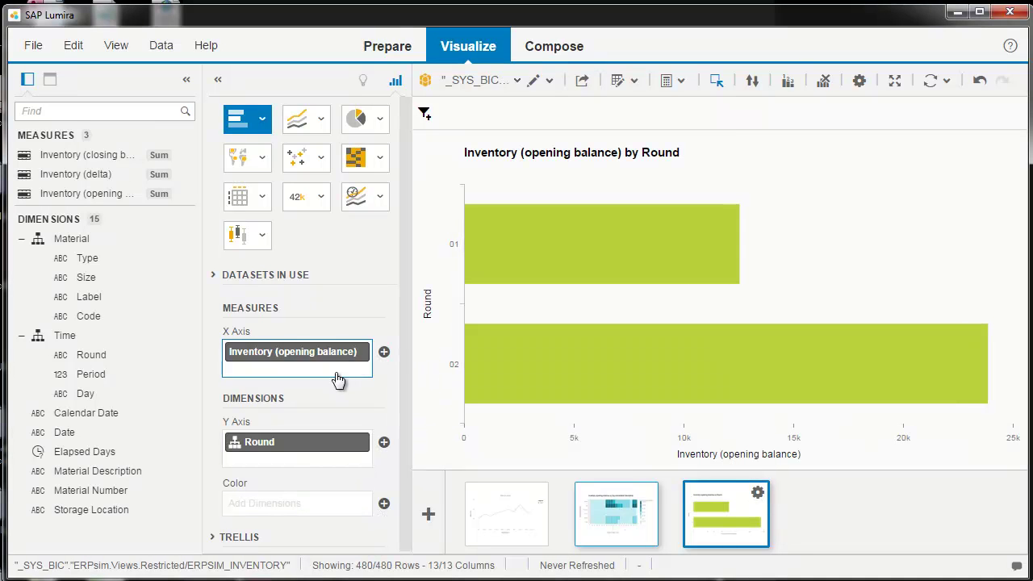
pyautogui.click(295, 121)
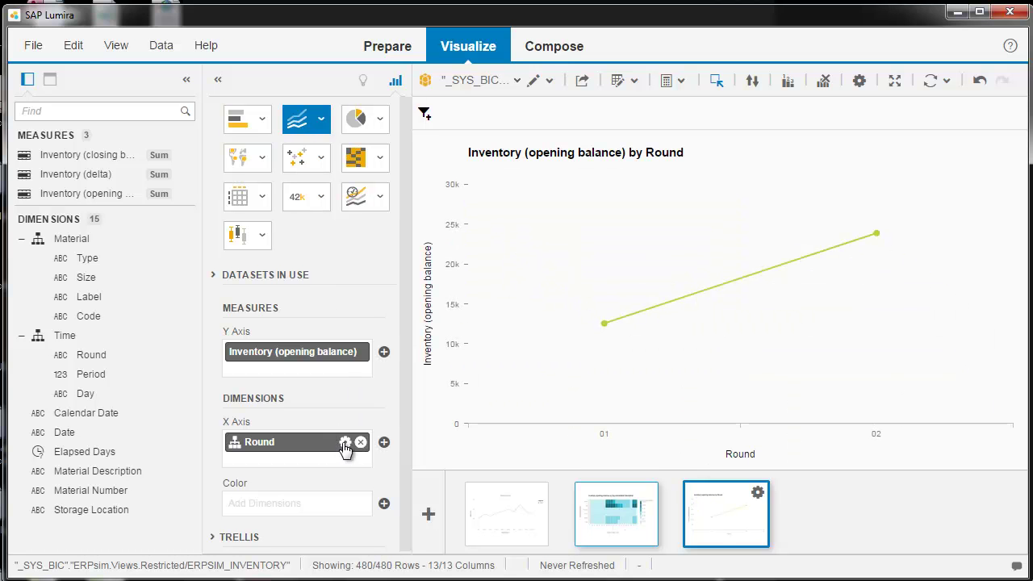
pyautogui.click(346, 443)
pyautogui.click(263, 514)
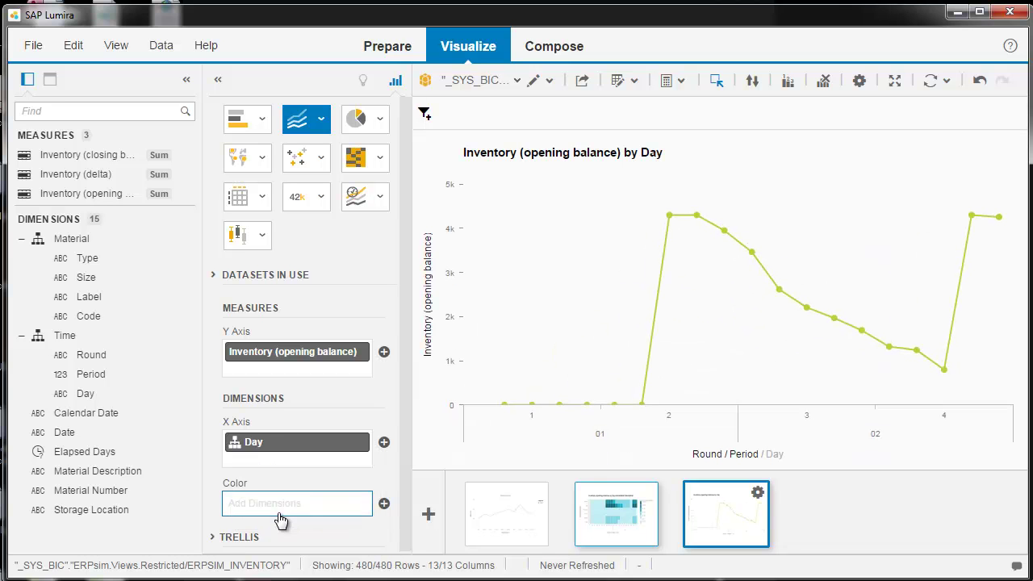
pyautogui.click(346, 352)
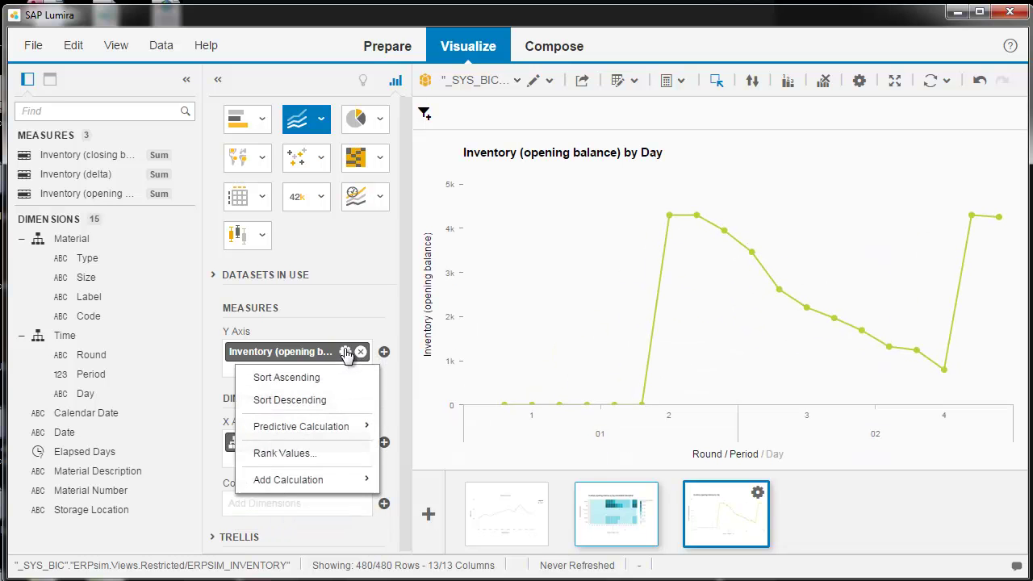
pyautogui.moveTo(330, 426)
pyautogui.click(409, 442)
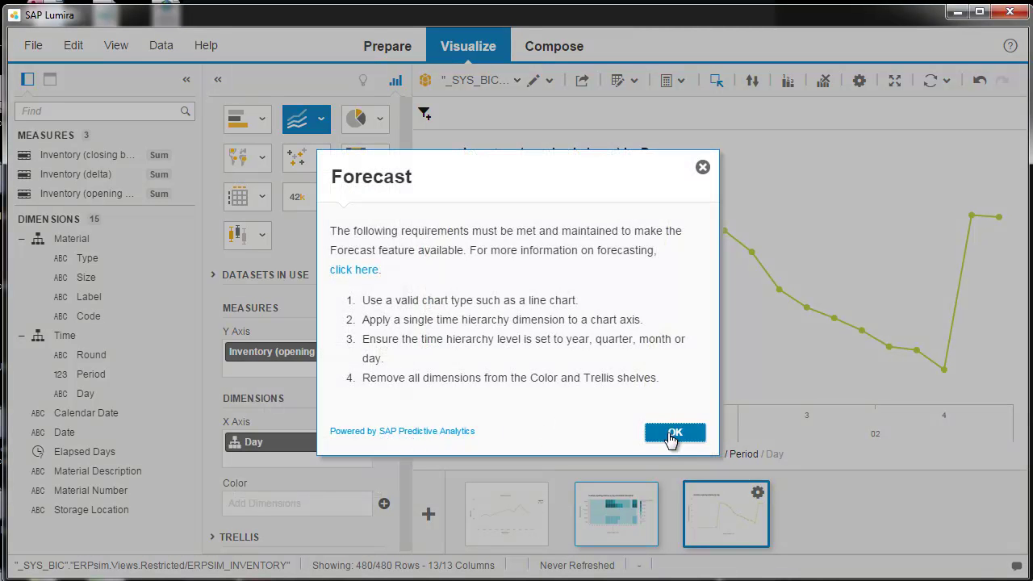
pyautogui.click(674, 433)
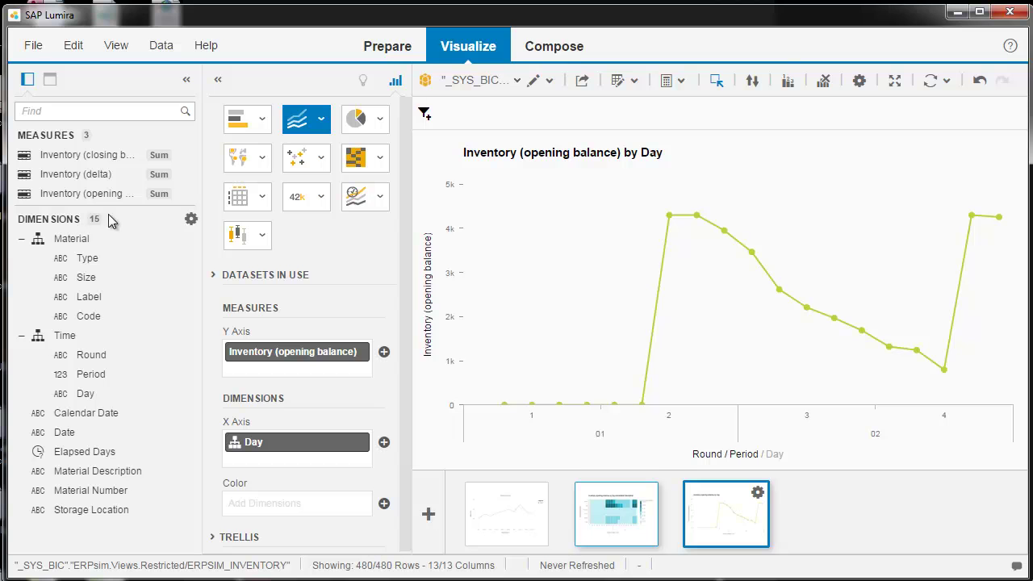
# Show hidden dimensions and open the options for the standalone Day dimension
pyautogui.click(191, 225)
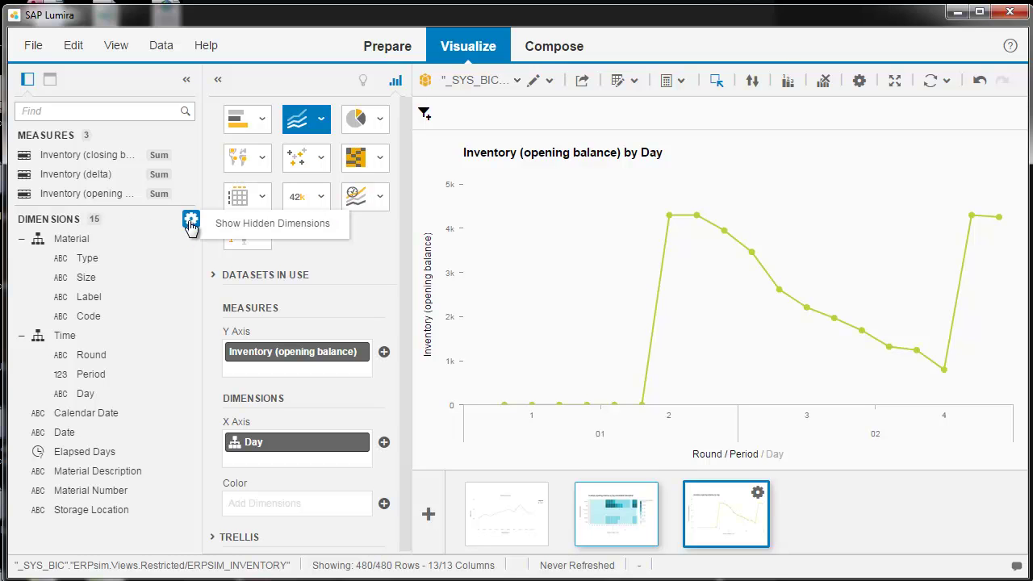
pyautogui.click(242, 231)
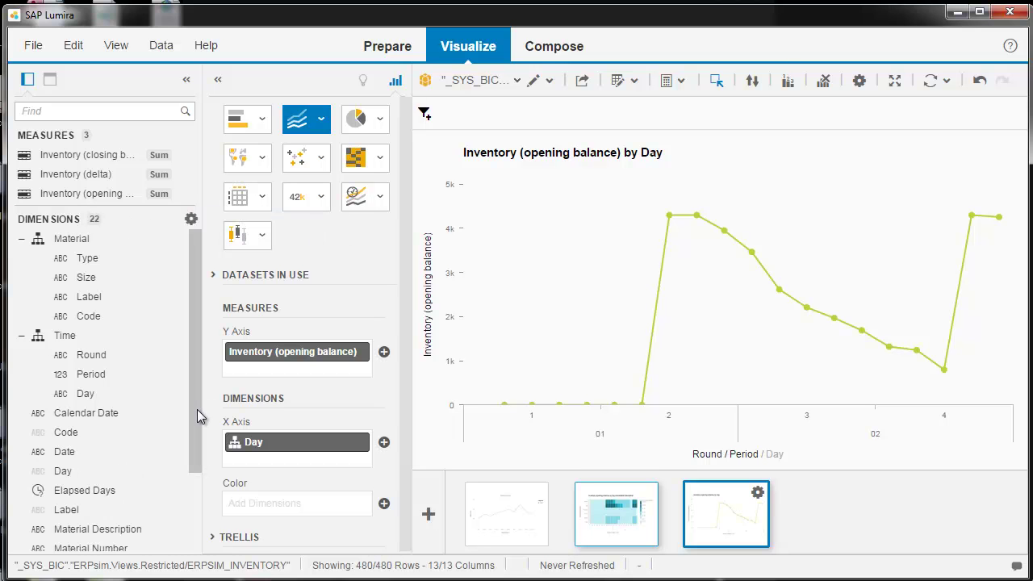
pyautogui.moveTo(200, 417); pyautogui.dragTo(192, 508)
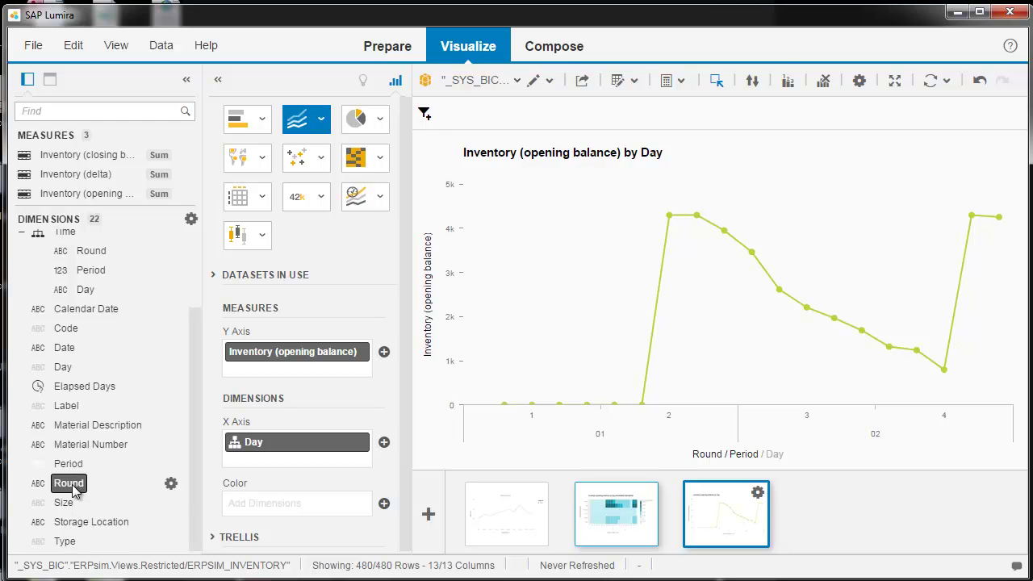
pyautogui.press('d')
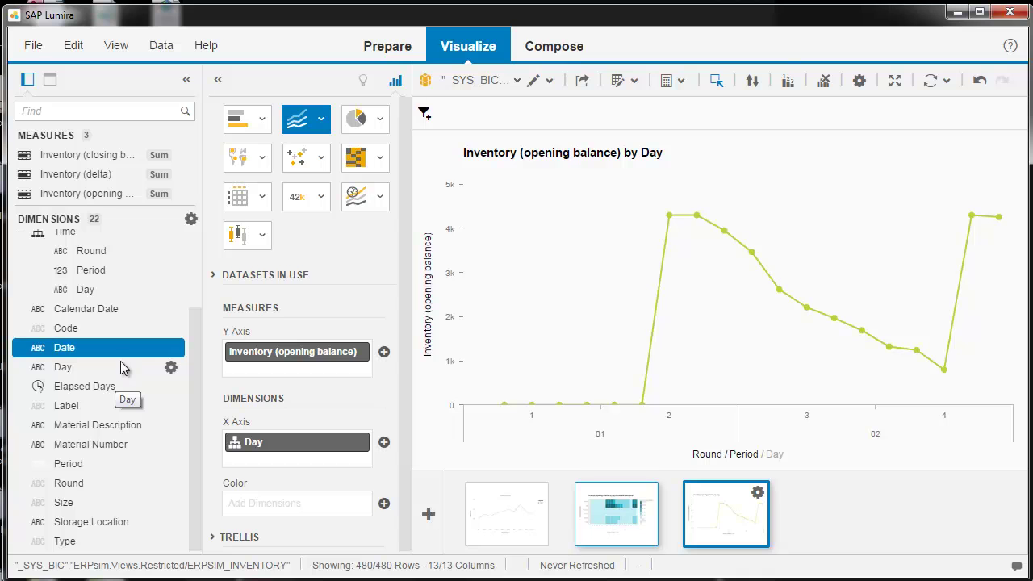
pyautogui.click(171, 367)
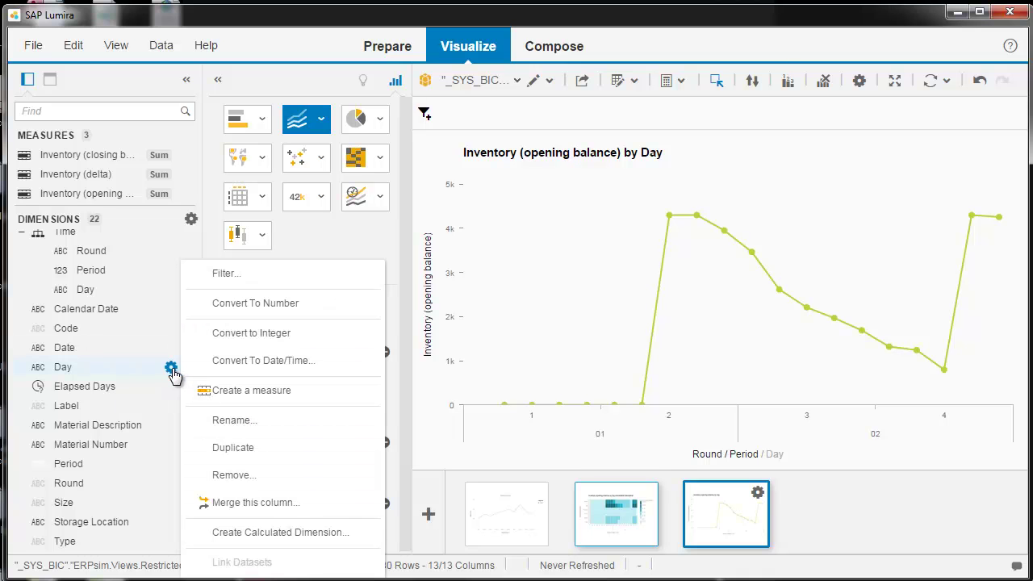
# Convert Day to integer Day (2) and build Time_Period_Day (2) with Year=Period, Day=Day (2)
pyautogui.click(253, 334)
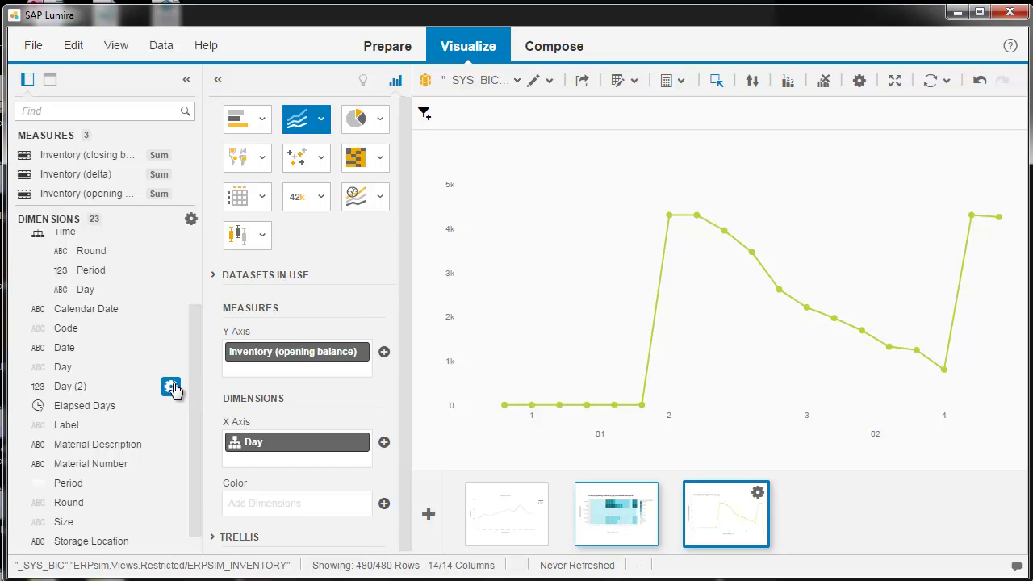
pyautogui.click(171, 388)
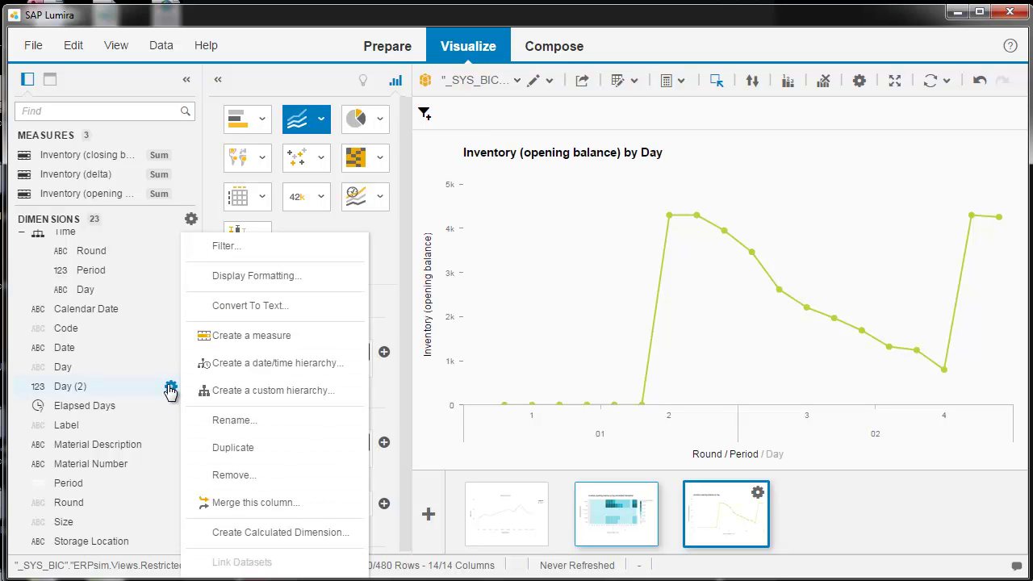
pyautogui.click(245, 362)
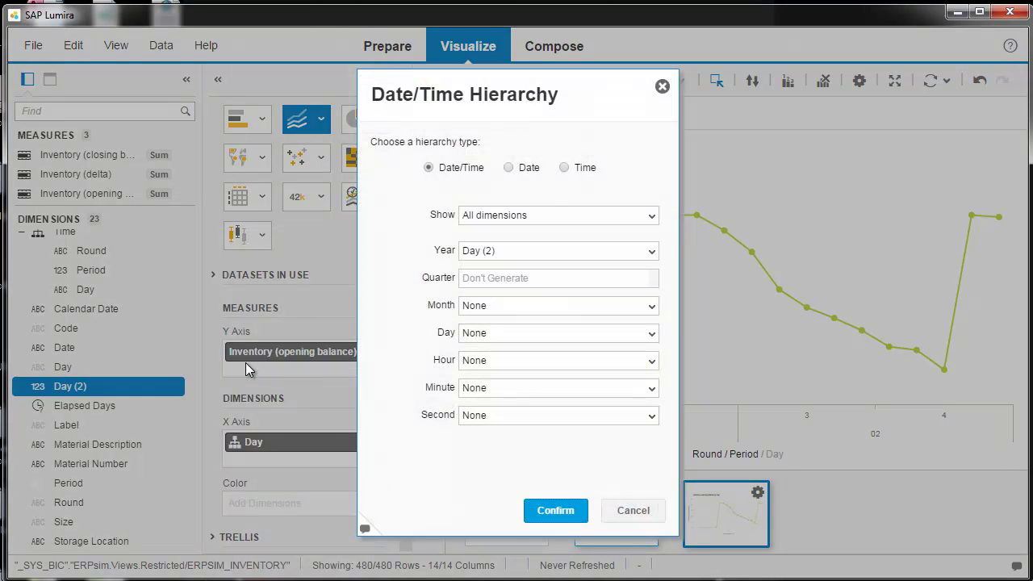
pyautogui.click(651, 257)
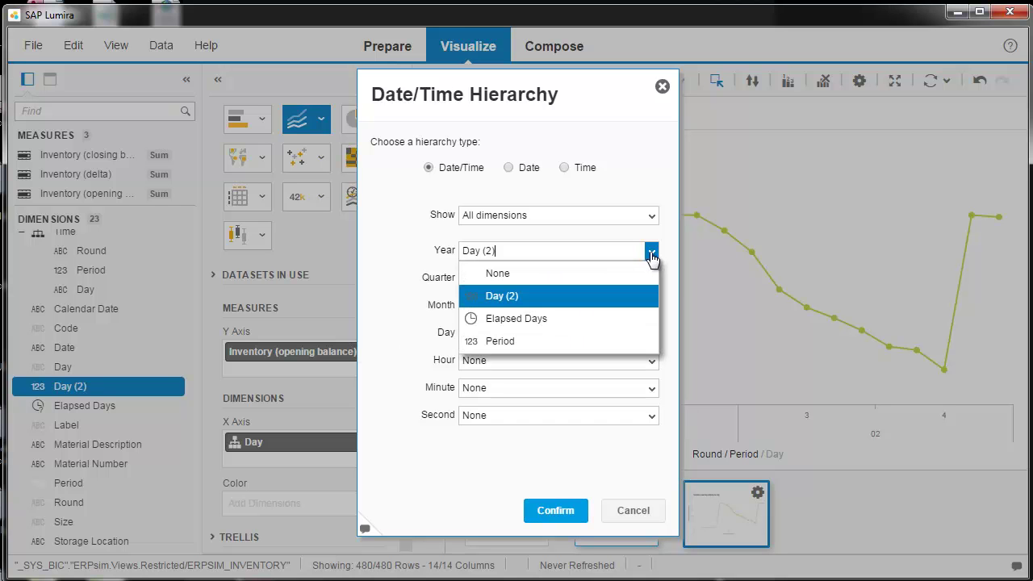
pyautogui.click(569, 340)
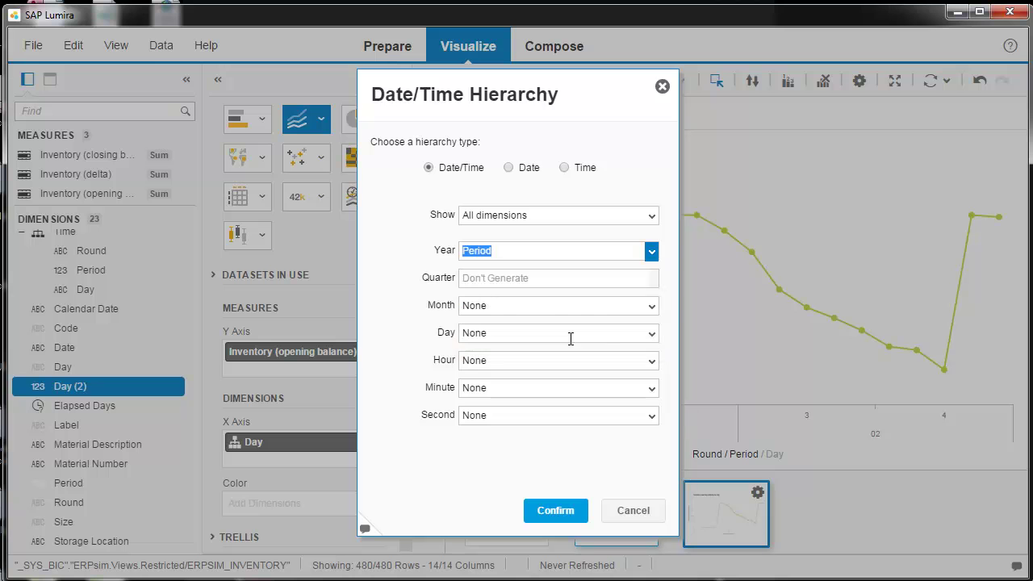
pyautogui.click(651, 334)
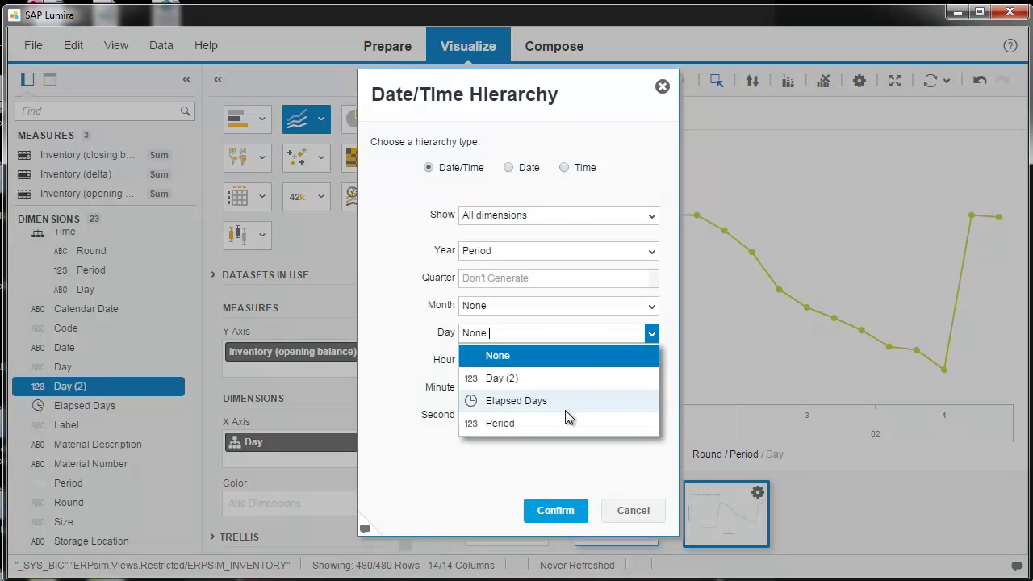
pyautogui.click(535, 381)
pyautogui.click(551, 511)
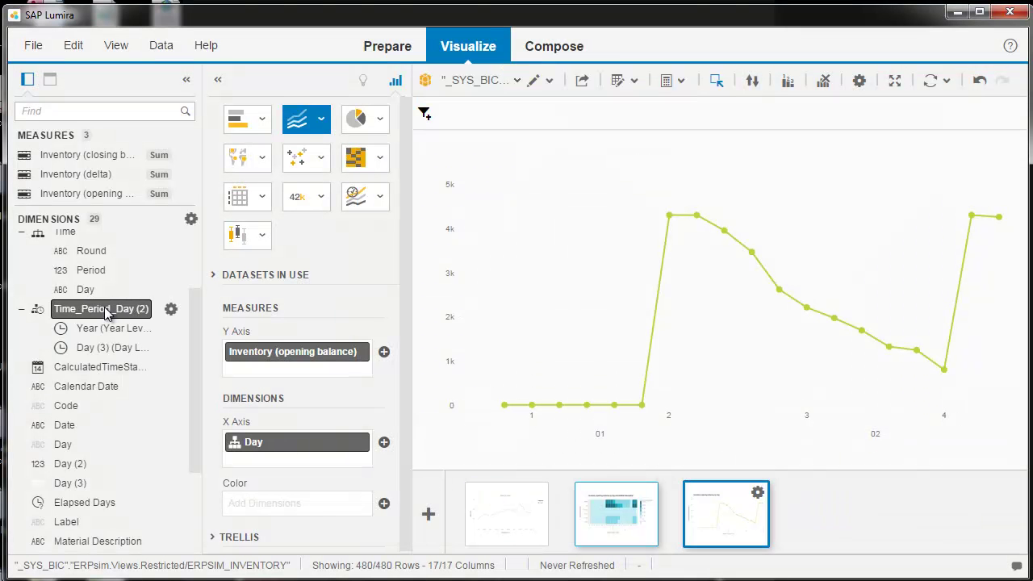
# Replace Day with Time_Period_Day (2) on the line chart's axis, drilled to Day (3)
pyautogui.moveTo(105, 315); pyautogui.dragTo(302, 455)
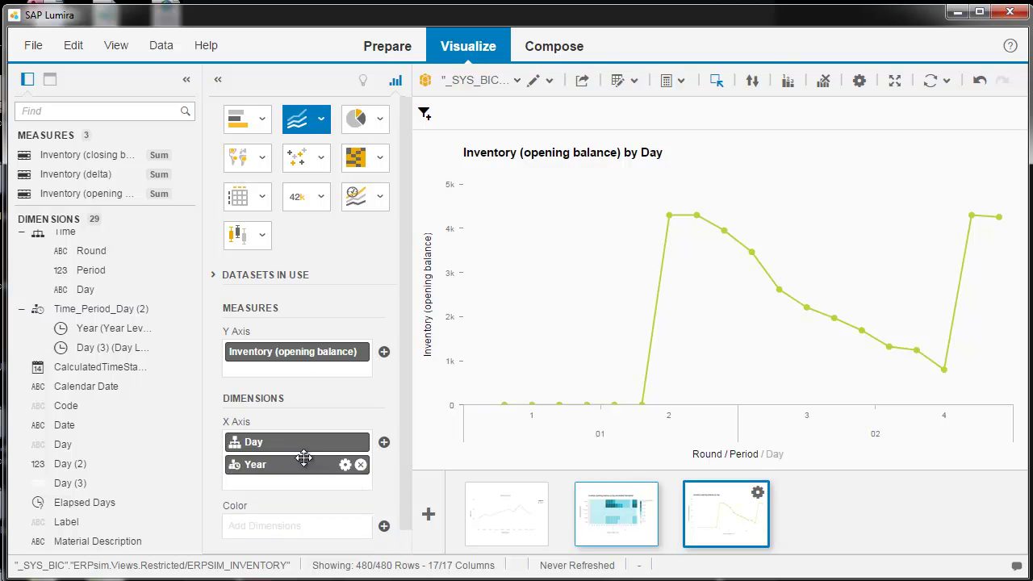
pyautogui.click(360, 442)
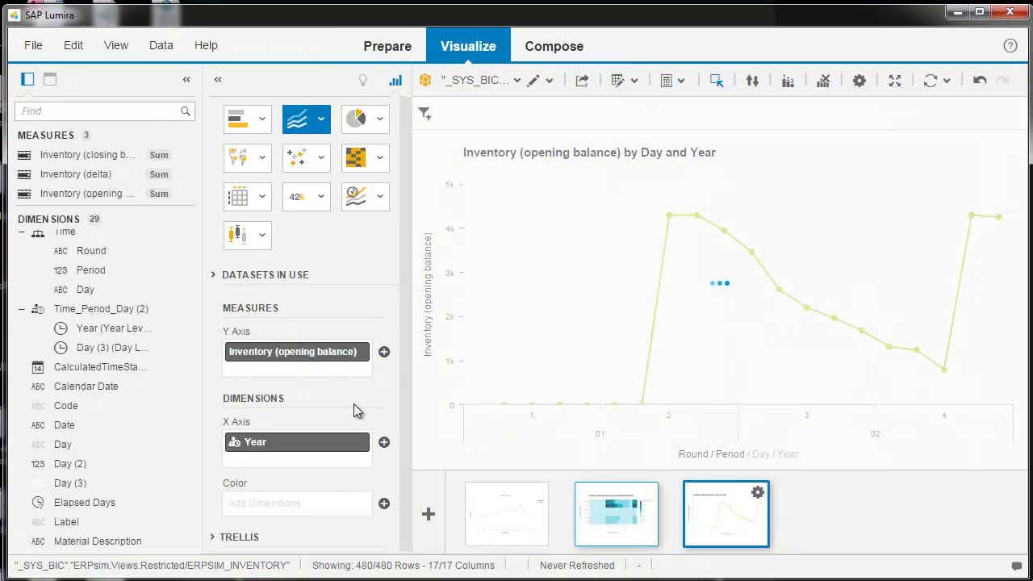
pyautogui.click(346, 353)
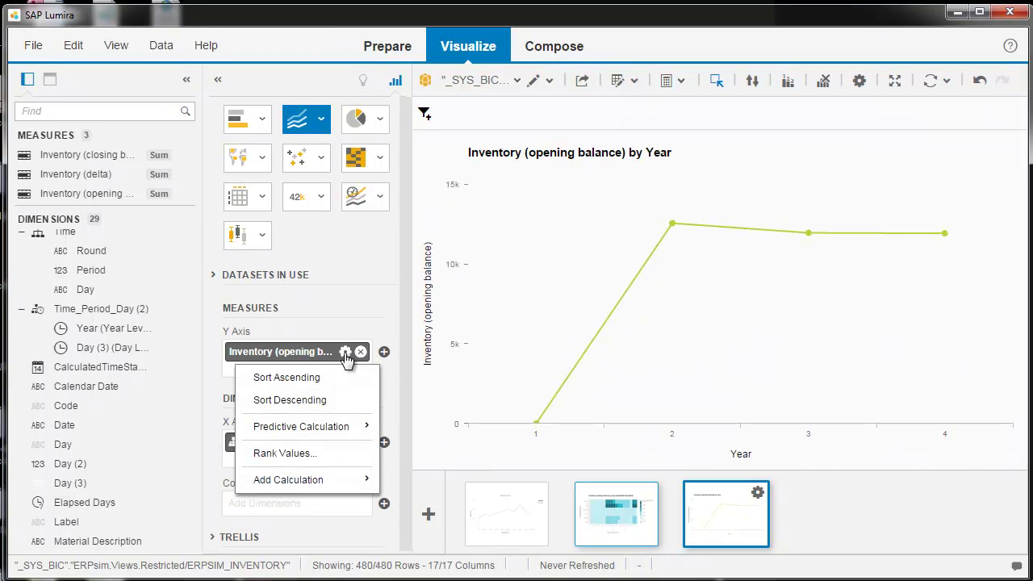
pyautogui.moveTo(327, 428)
pyautogui.click(410, 436)
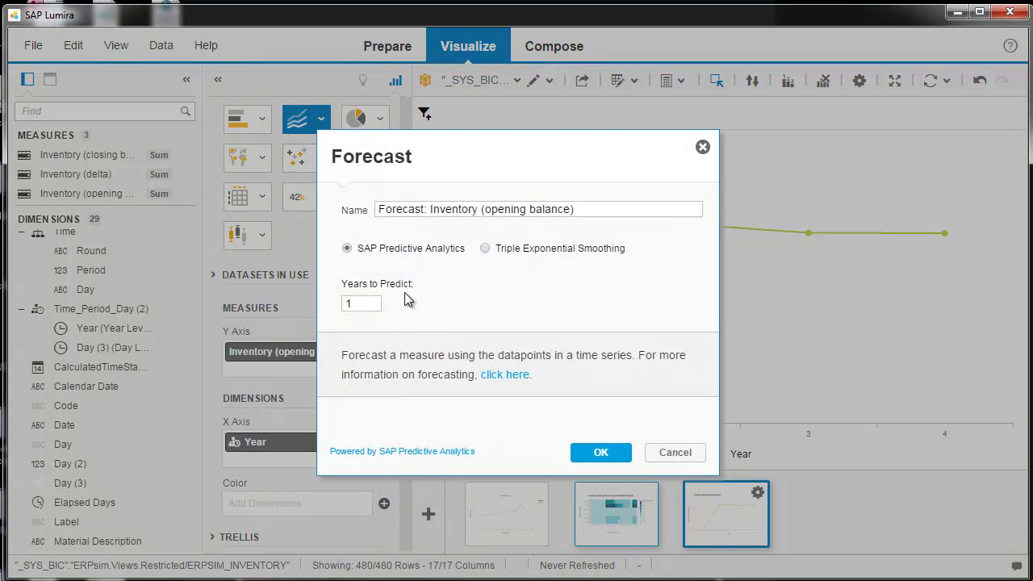
pyautogui.click(654, 453)
pyautogui.click(344, 443)
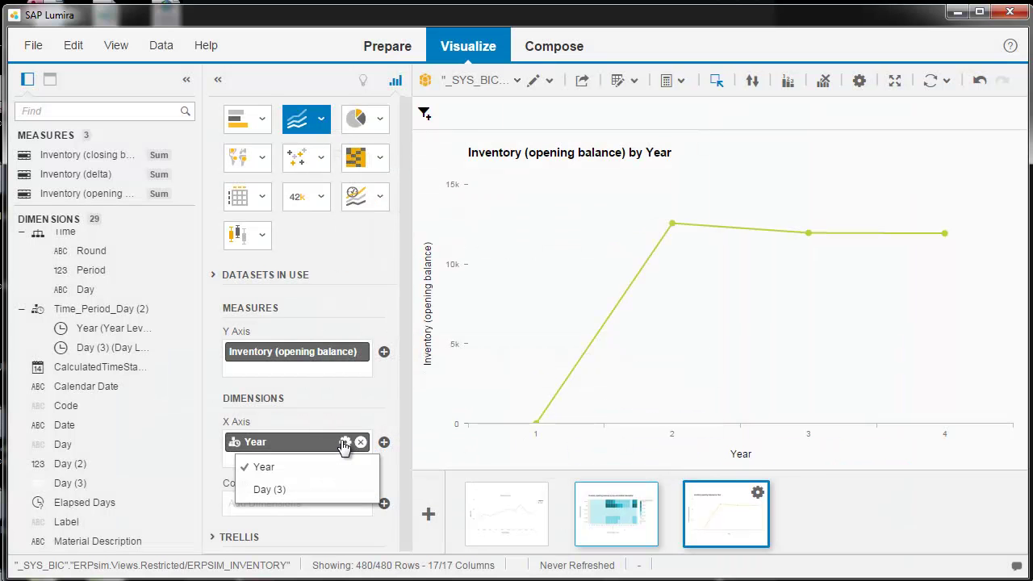
pyautogui.click(274, 491)
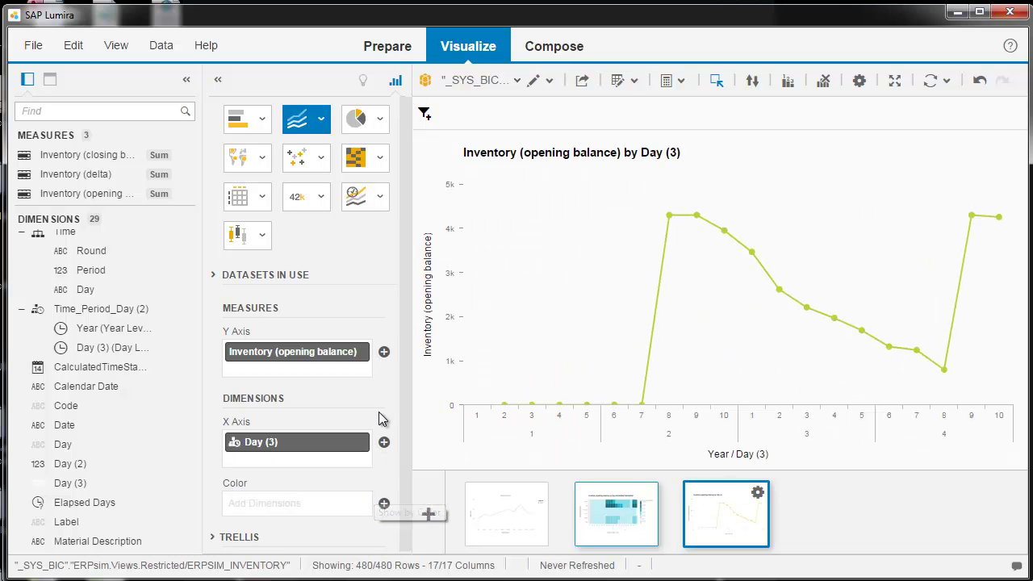
# Add a Triple Exponential Smoothing forecast of Inventory (opening balance) to the line chart
pyautogui.click(345, 353)
pyautogui.moveTo(334, 429)
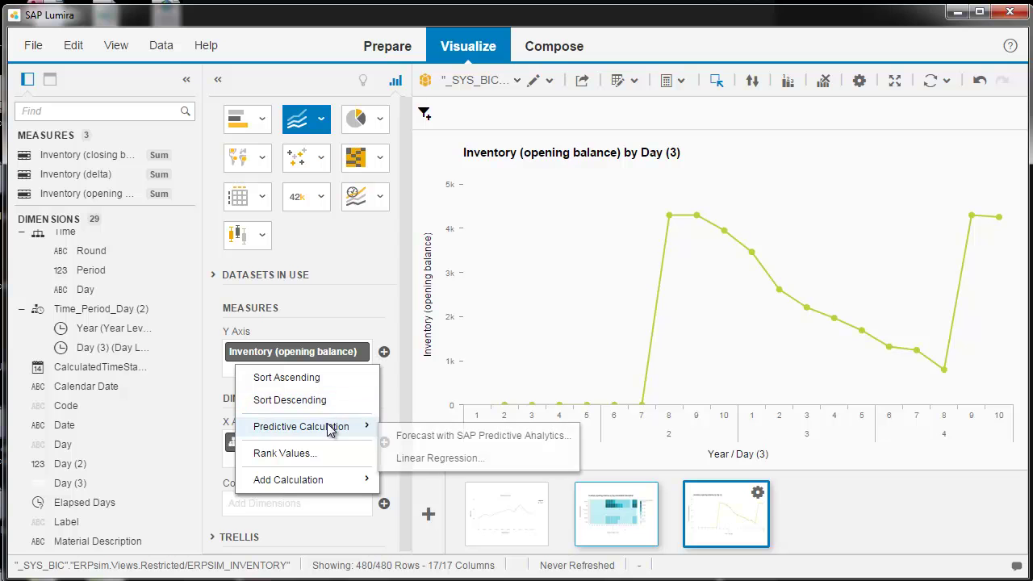
pyautogui.click(476, 430)
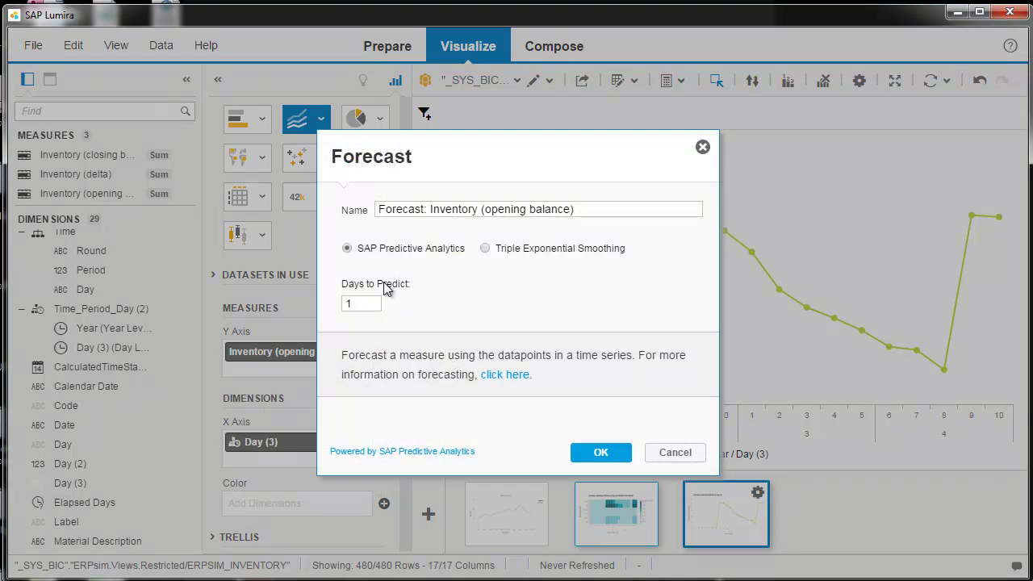
pyautogui.click(602, 454)
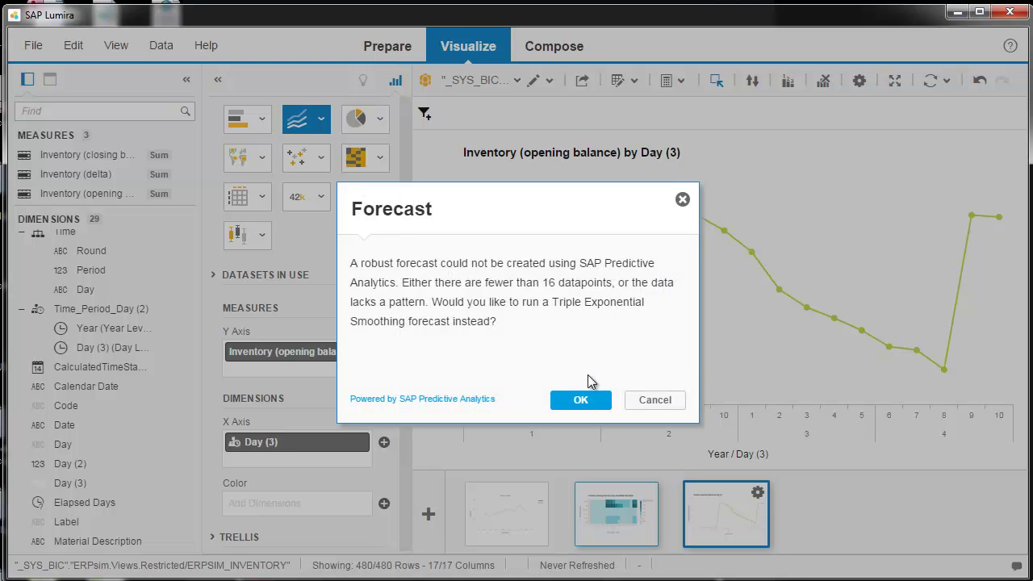
pyautogui.click(592, 404)
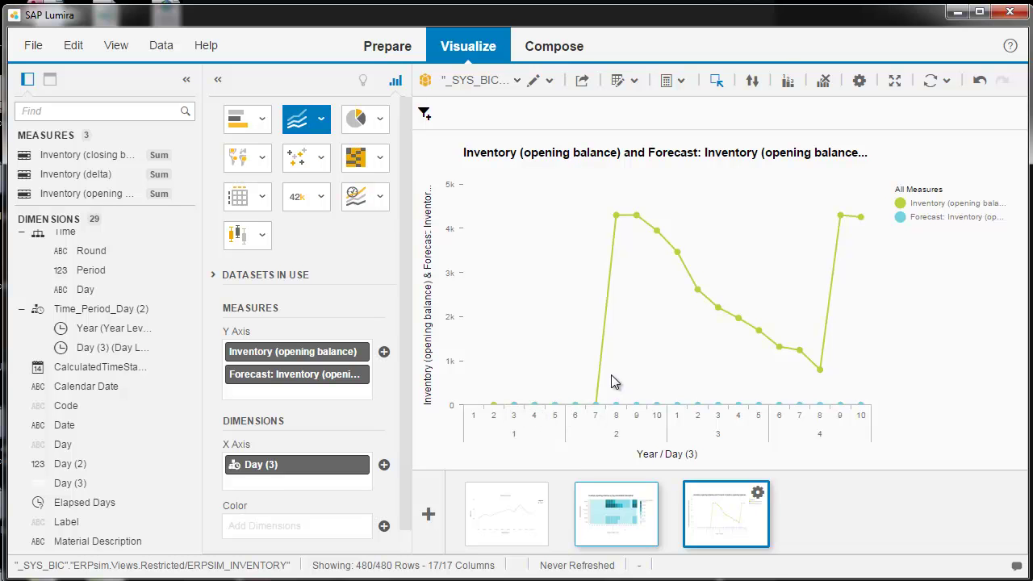
# Start adding an SAP HANA dataset, cancel it, then list ERPSIM_INVENTORY as the only dataset in use
pyautogui.click(518, 80)
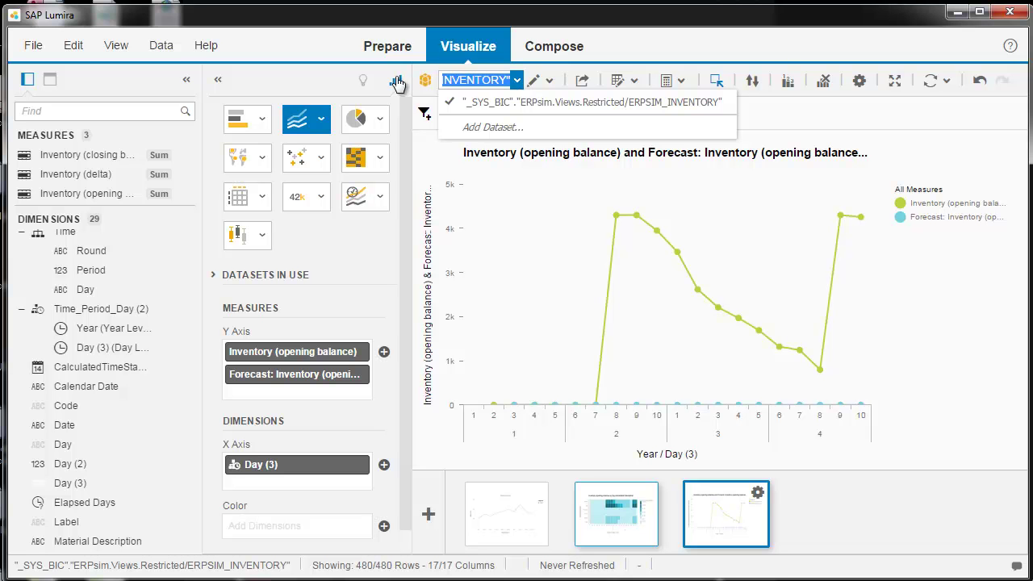
pyautogui.click(164, 46)
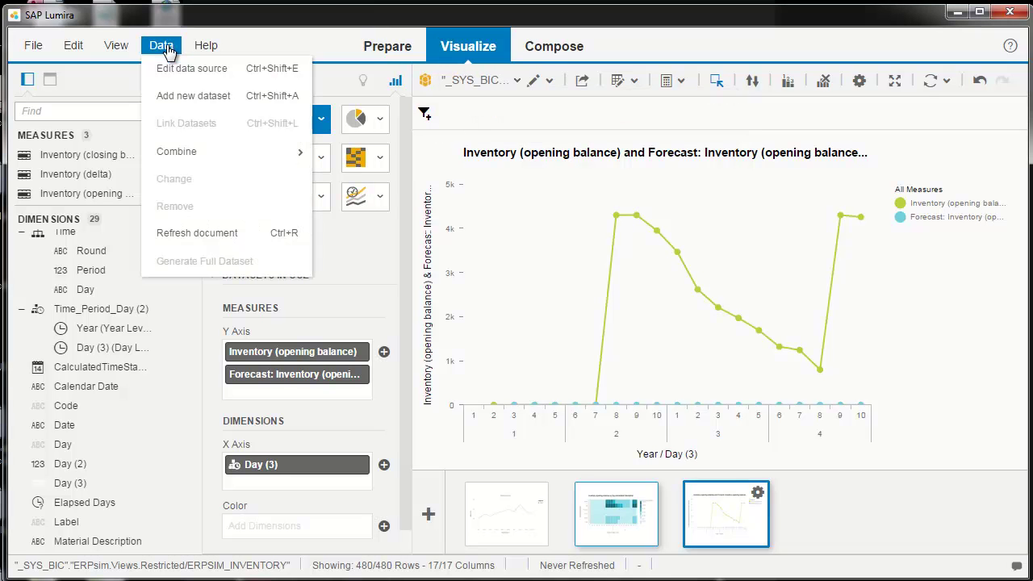
pyautogui.click(168, 94)
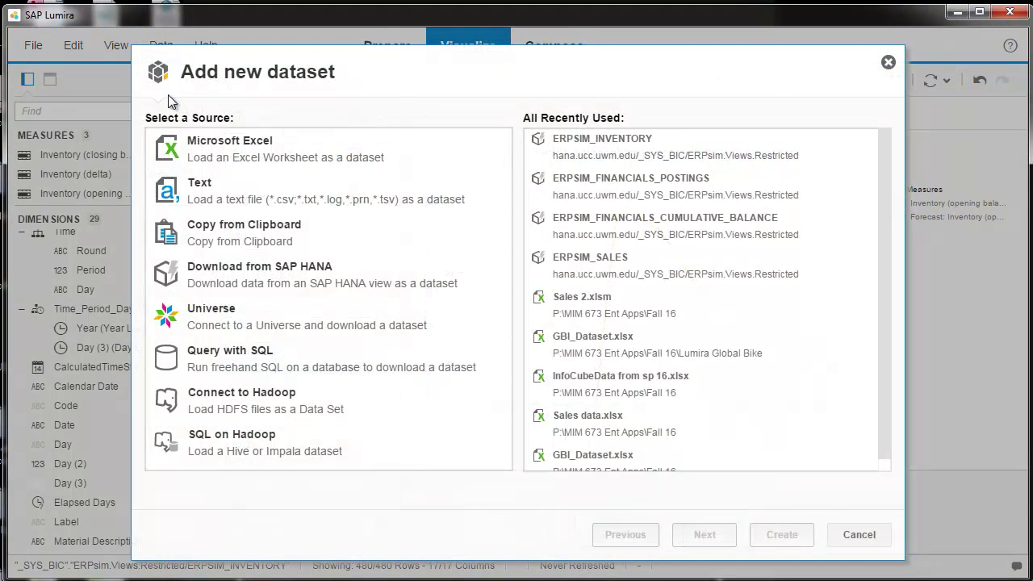
pyautogui.click(259, 277)
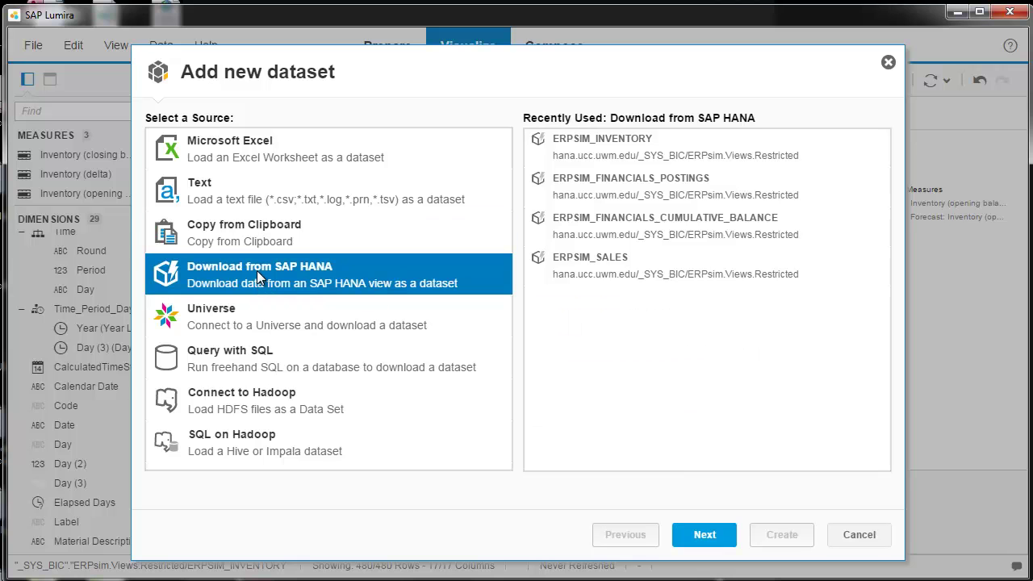
pyautogui.click(692, 534)
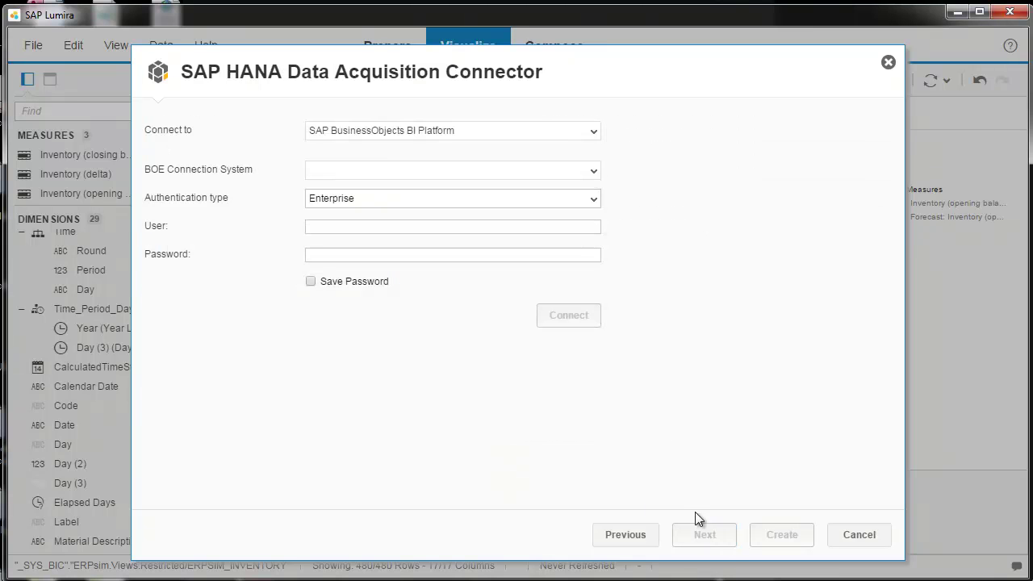
pyautogui.click(857, 534)
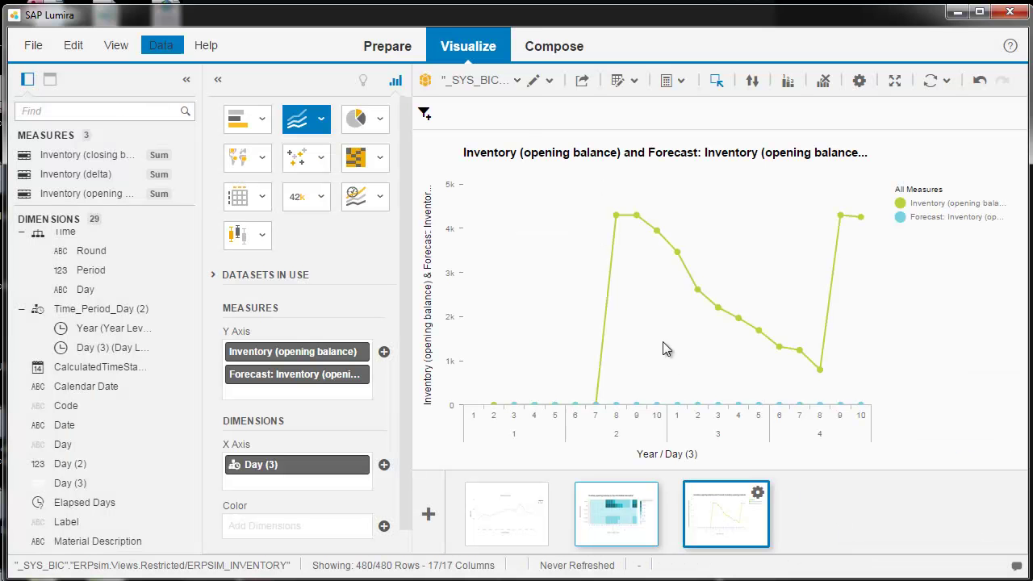
pyautogui.click(517, 81)
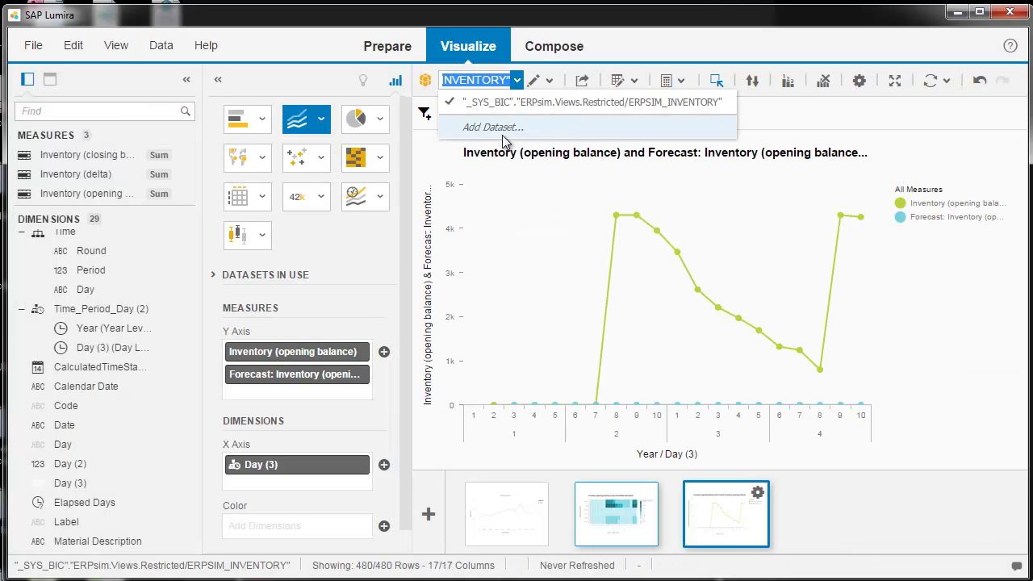
pyautogui.click(214, 275)
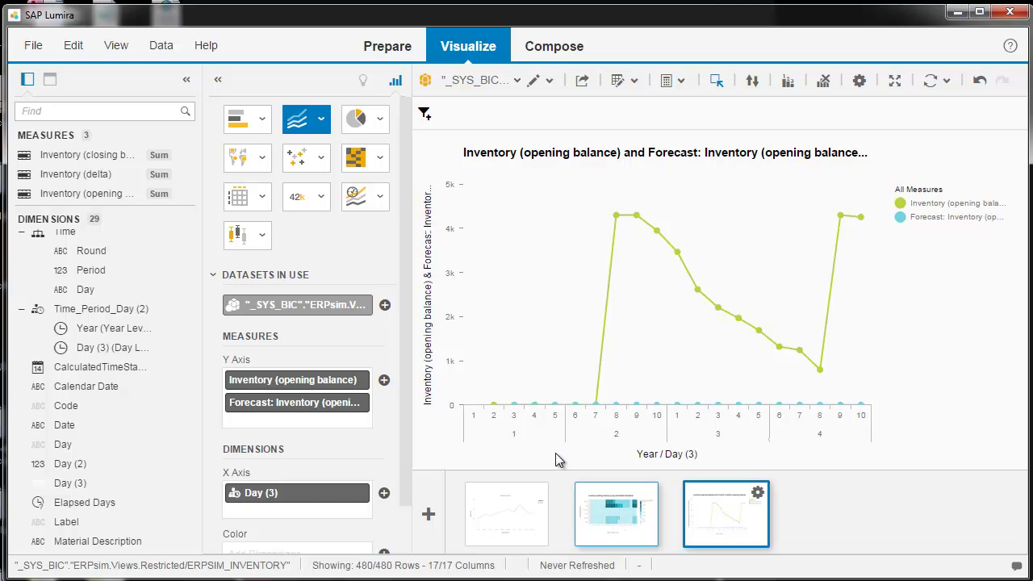
# Show the opening-inventory heat map, then bring the Moodle course browser window forward and higher
pyautogui.click(584, 509)
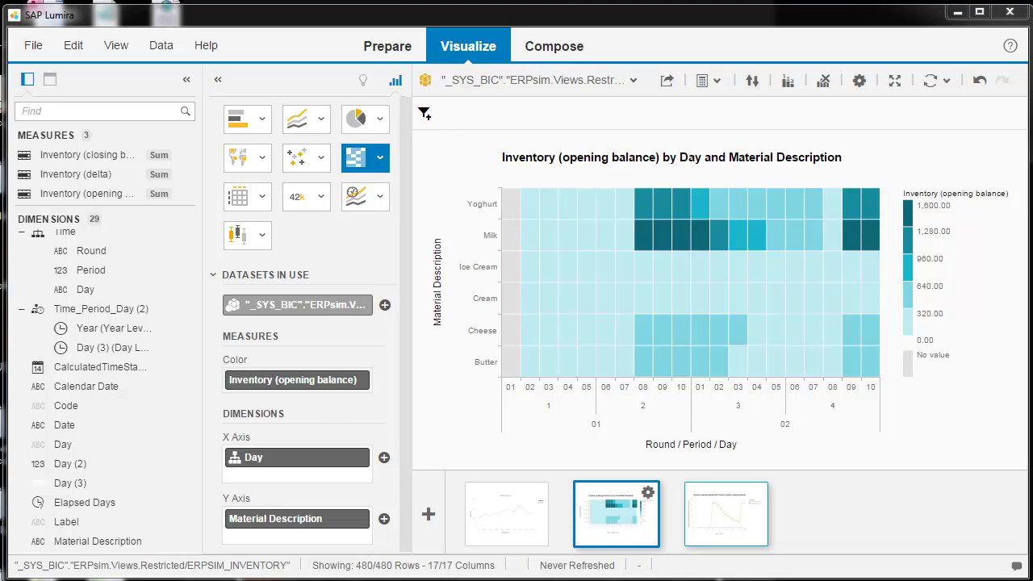
pyautogui.hotkey('alt', 'Tab')
pyautogui.moveTo(611, 173); pyautogui.dragTo(645, 54)
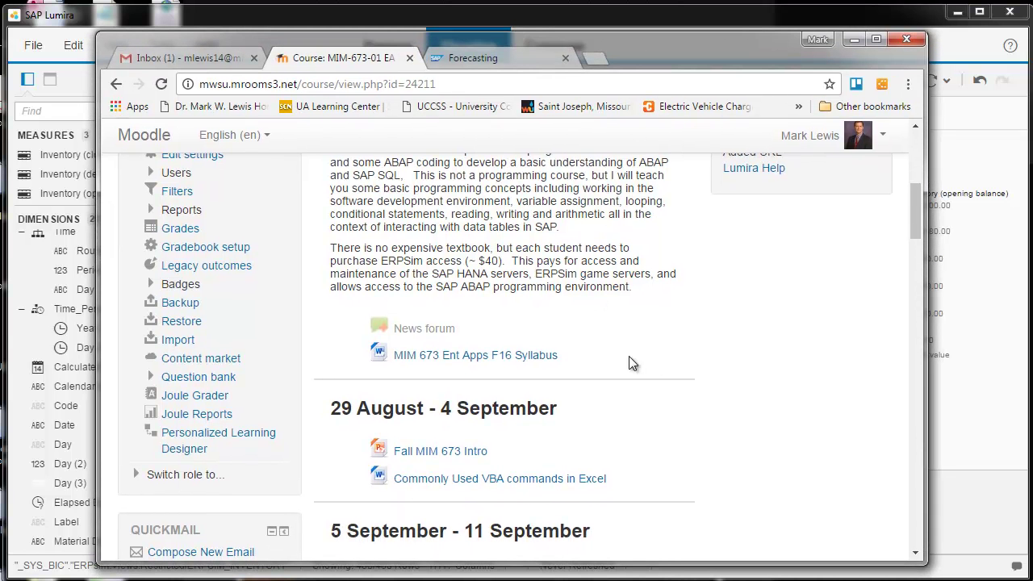
# Scroll the Moodle course page down to the 10 October - 16 October week's Lumira Help link
pyautogui.moveTo(914, 210); pyautogui.dragTo(908, 321)
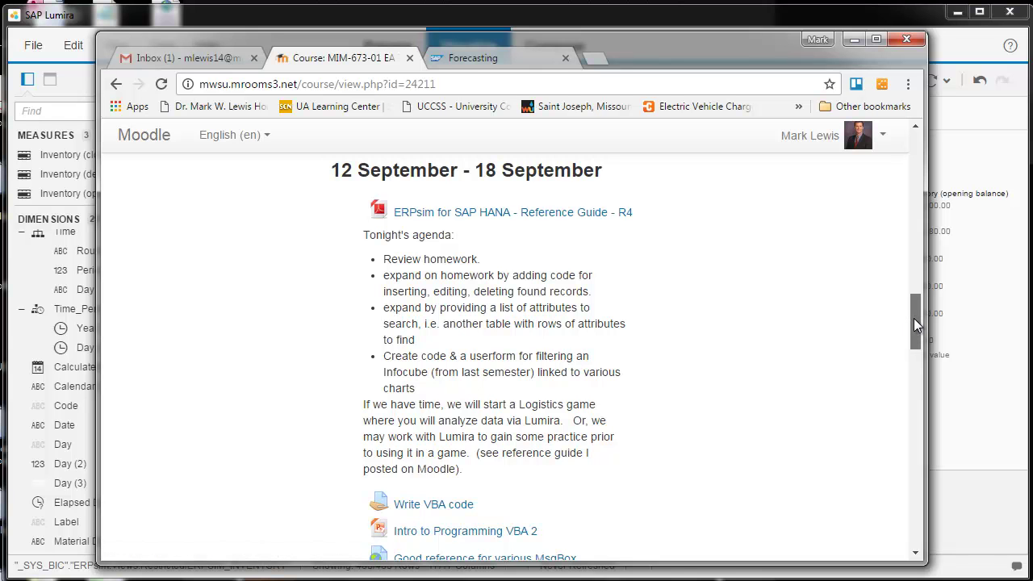
pyautogui.moveTo(915, 318); pyautogui.dragTo(917, 362)
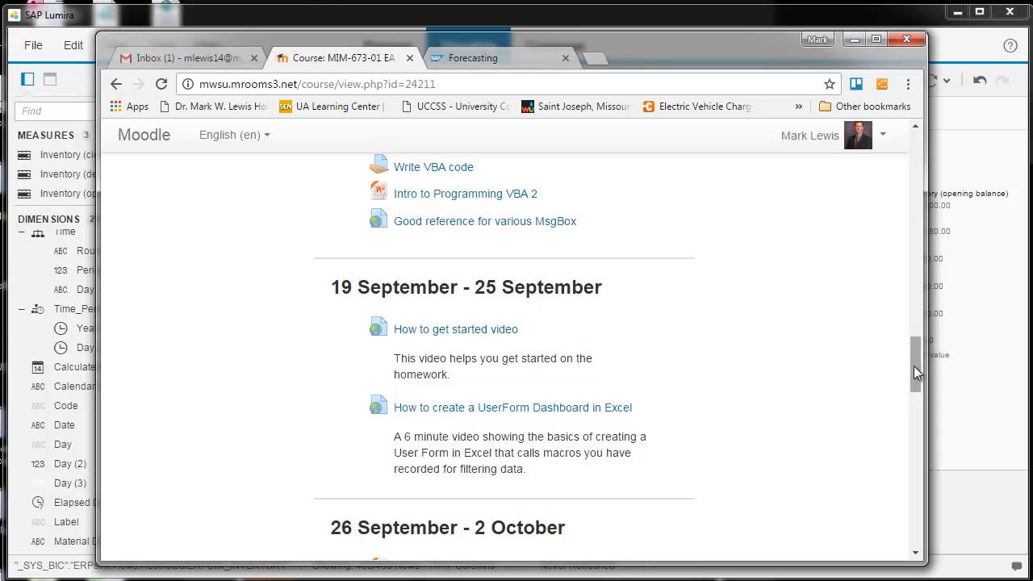
pyautogui.moveTo(914, 366); pyautogui.dragTo(913, 470)
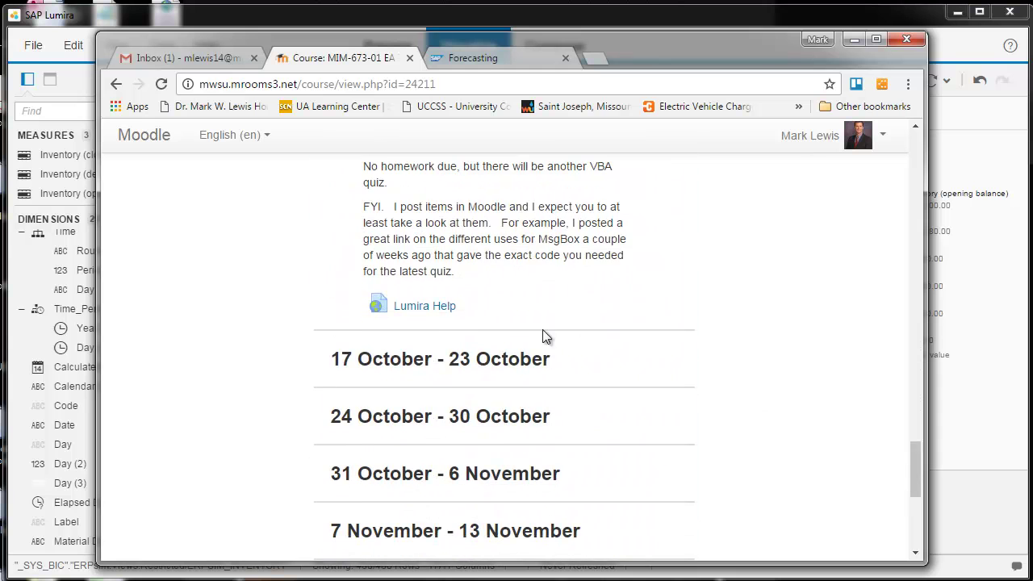
# Open Lumira Help to show the Forecasting documentation topic and scroll its navigation tree
pyautogui.click(423, 308)
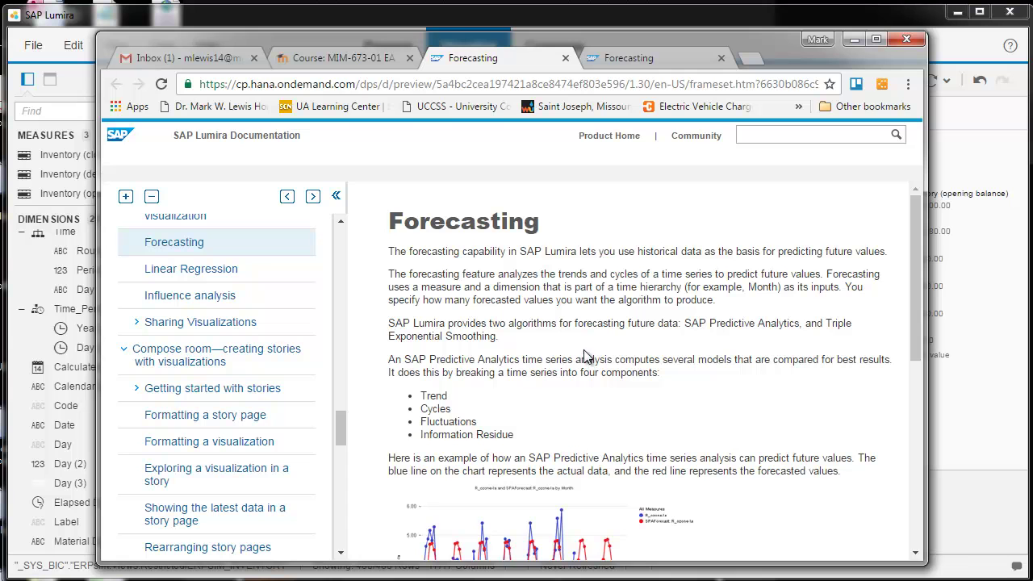
pyautogui.moveTo(340, 436); pyautogui.dragTo(356, 460)
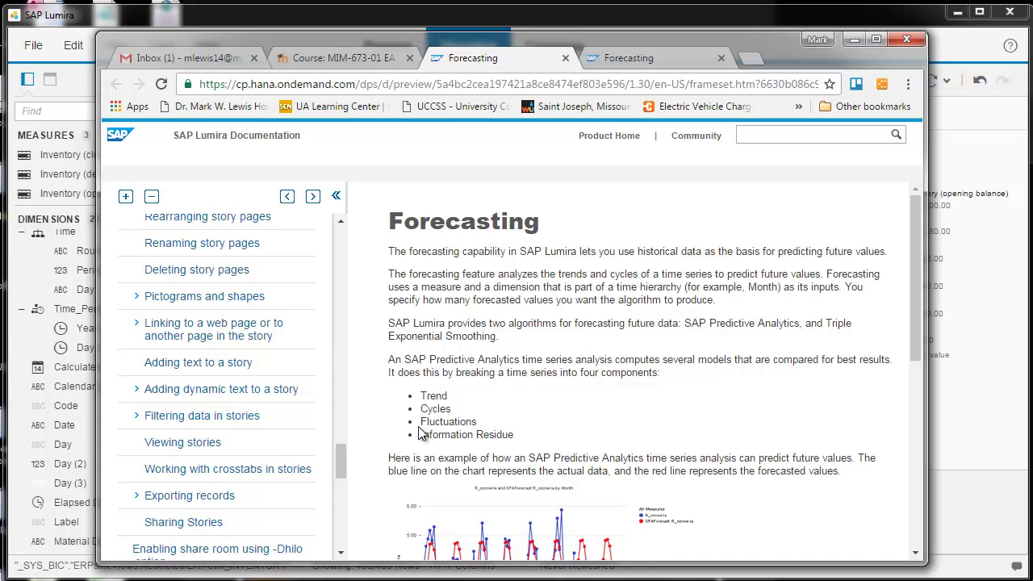